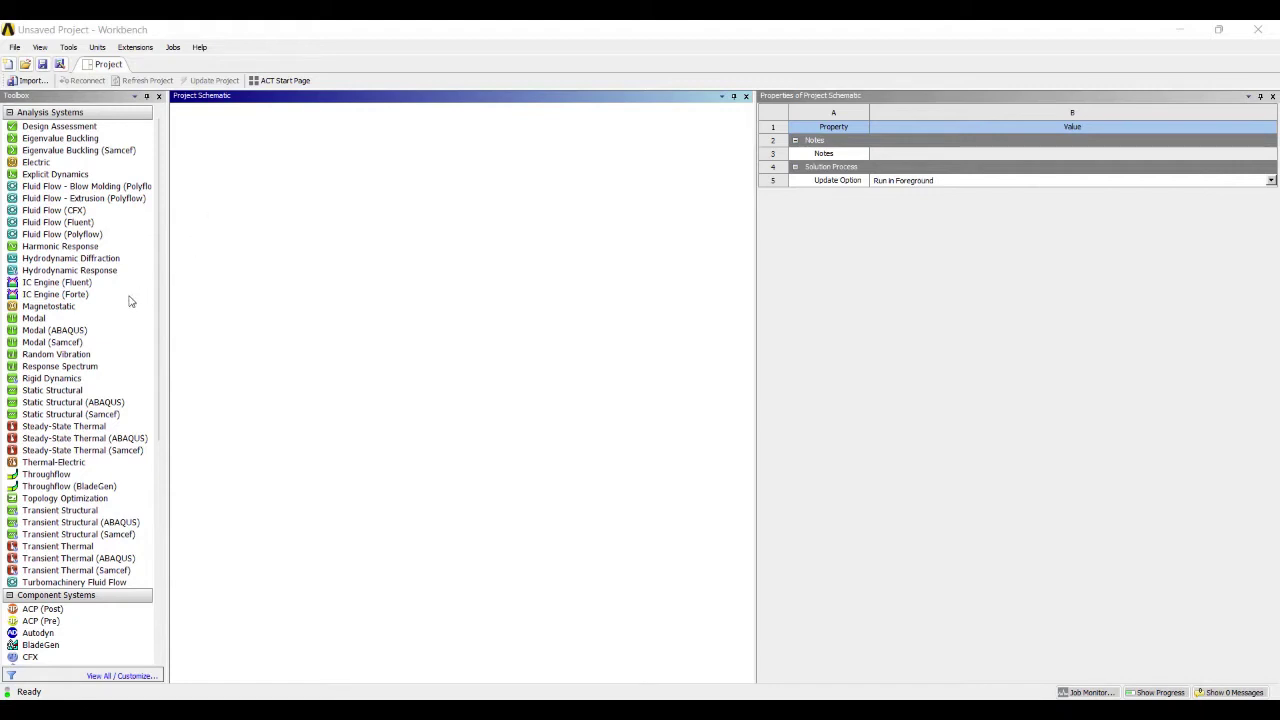
Step: Add a Static Structural analysis system to the project and name it CANTILEVER_POINT
{"action": "left_click", "coordinate": [60, 390]}
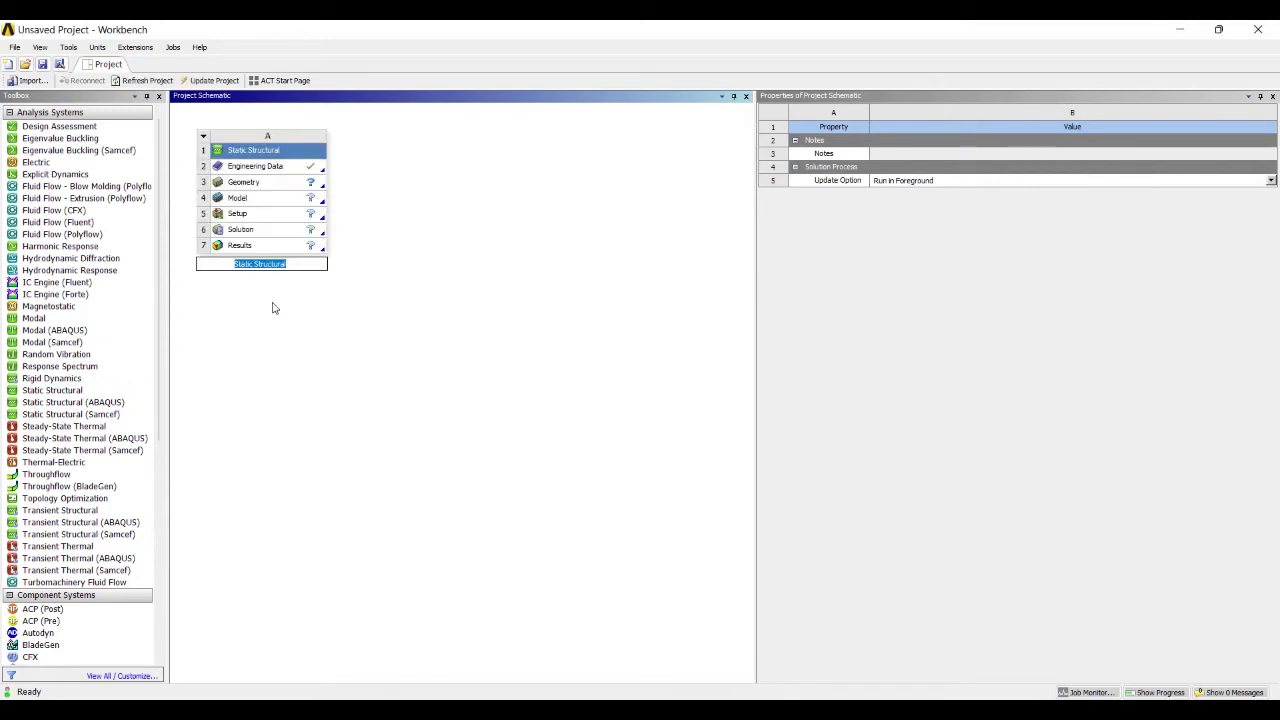
{"action": "type", "text": "CANTILEVER_POINT"}
{"action": "key", "text": "Return"}
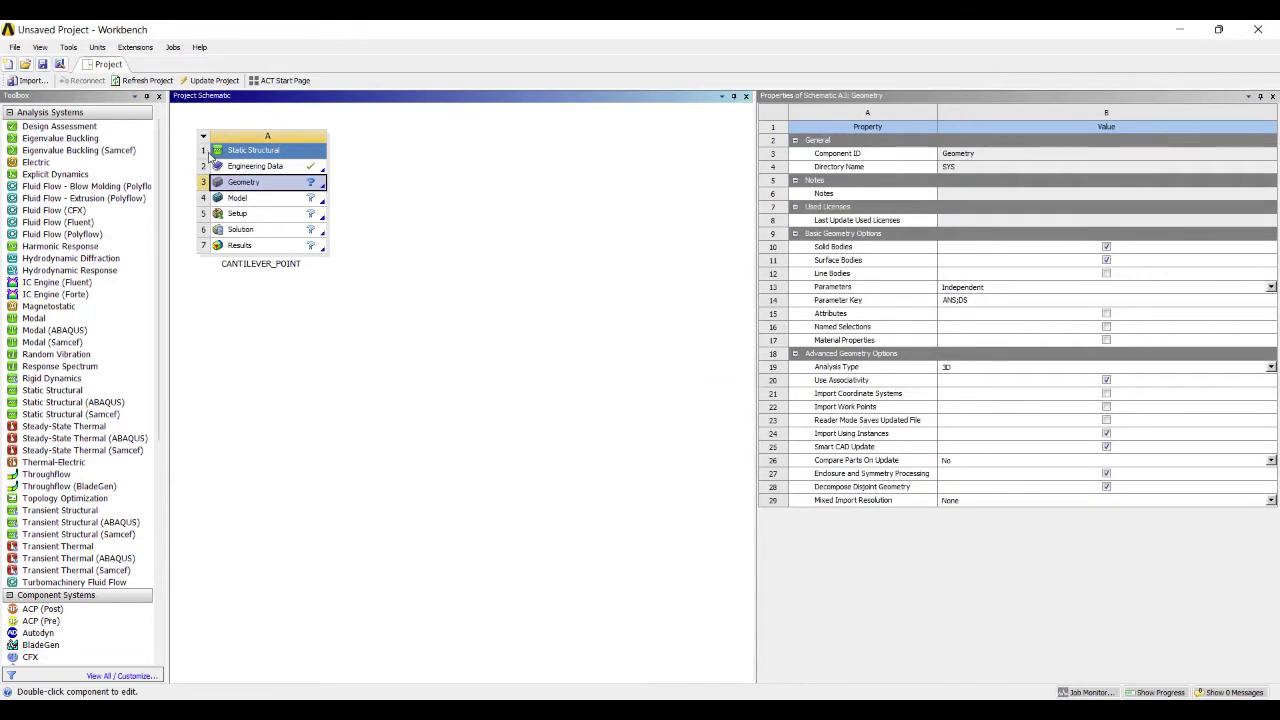
Step: Start a new DesignModeler geometry for the CANTILEVER_POINT system
{"action": "key", "text": "shift+F10"}
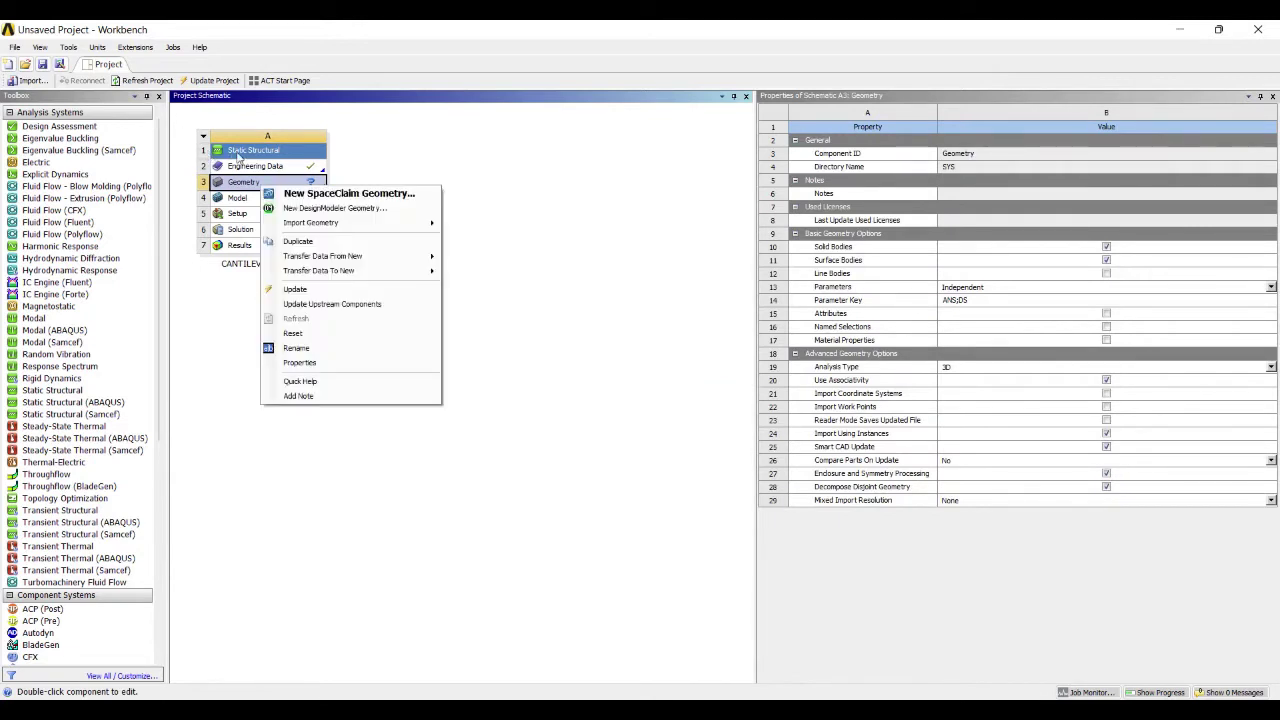
{"action": "key", "text": "Down"}
{"action": "key", "text": "Down"}
{"action": "key", "text": "Return"}
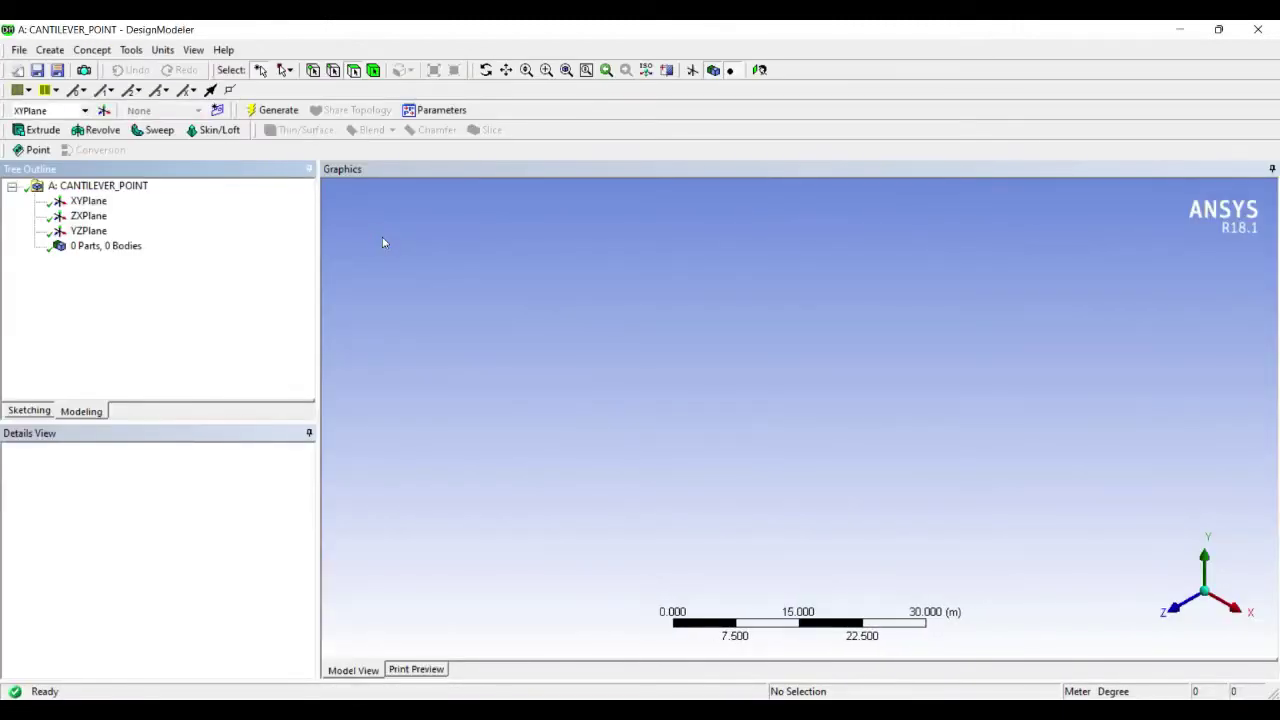
Step: Sketch a horizontal line about 21.5 m long on the XY plane, from the origin along the positive X axis
{"action": "left_click", "coordinate": [88, 201]}
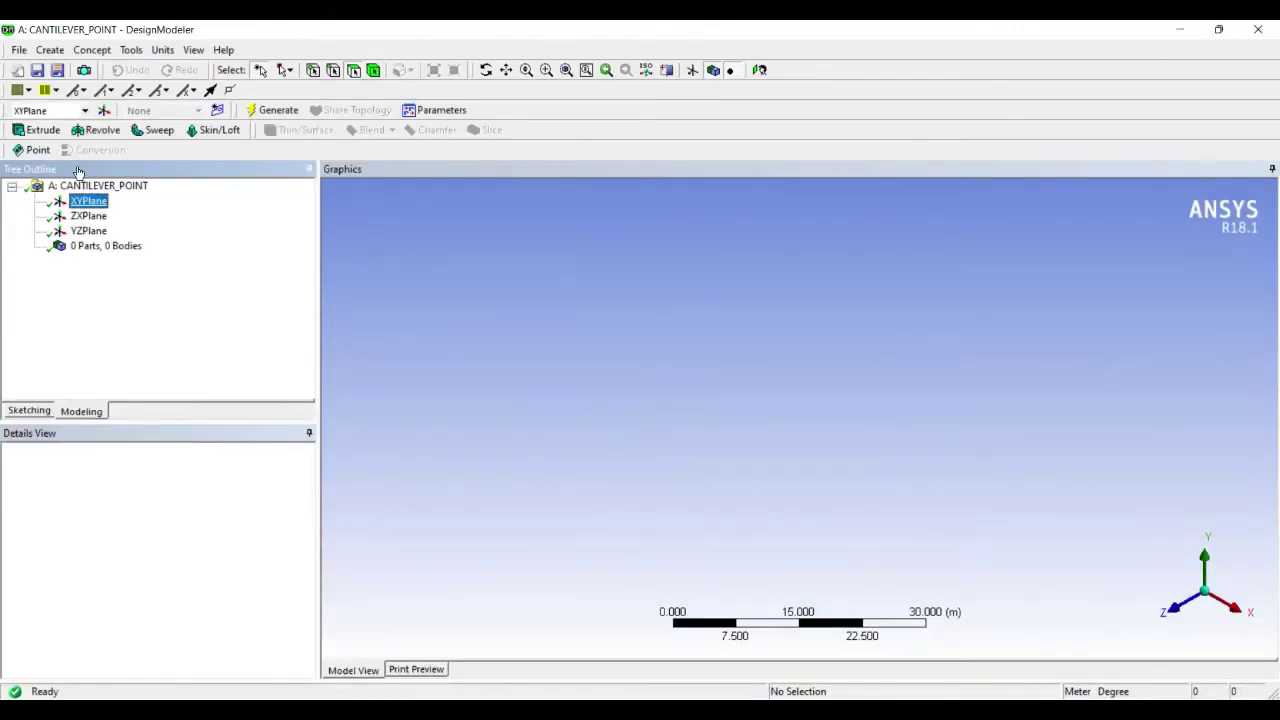
{"action": "left_click", "coordinate": [609, 69]}
{"action": "left_click", "coordinate": [158, 50]}
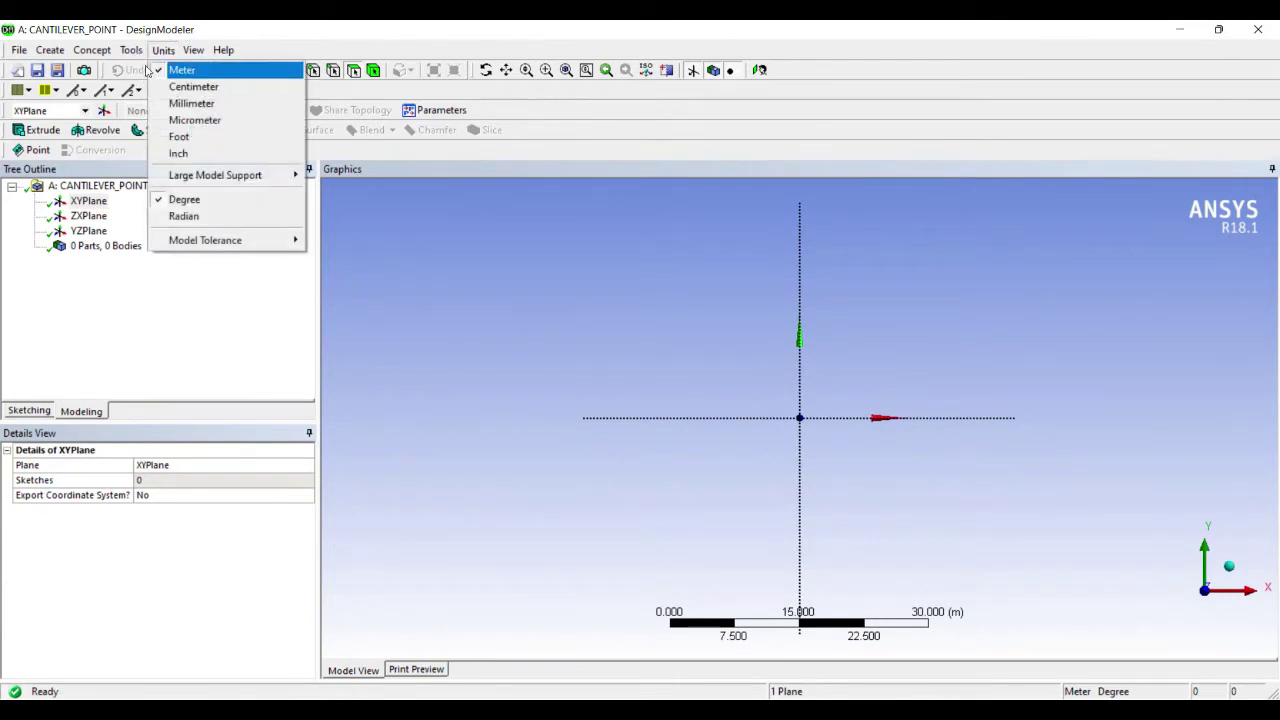
{"action": "left_click", "coordinate": [74, 256]}
{"action": "left_click", "coordinate": [28, 410]}
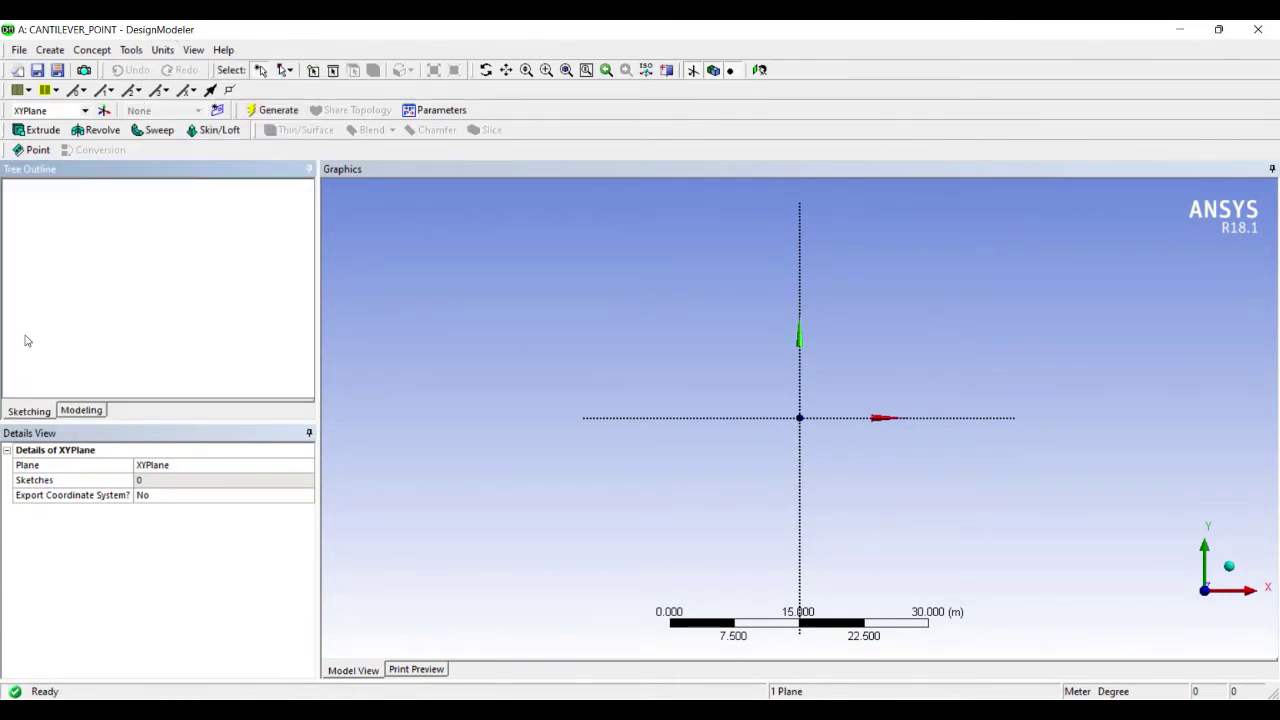
{"action": "left_click", "coordinate": [40, 207]}
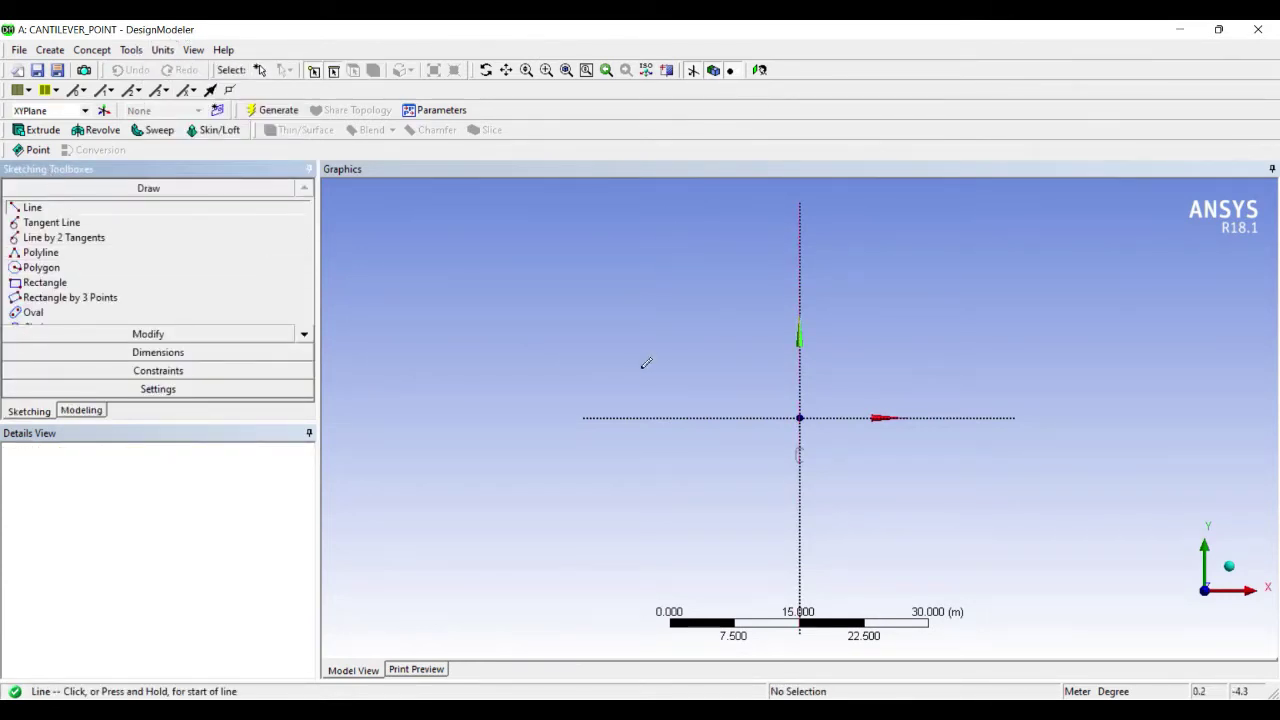
{"action": "left_click", "coordinate": [799, 417]}
{"action": "left_click", "coordinate": [985, 417]}
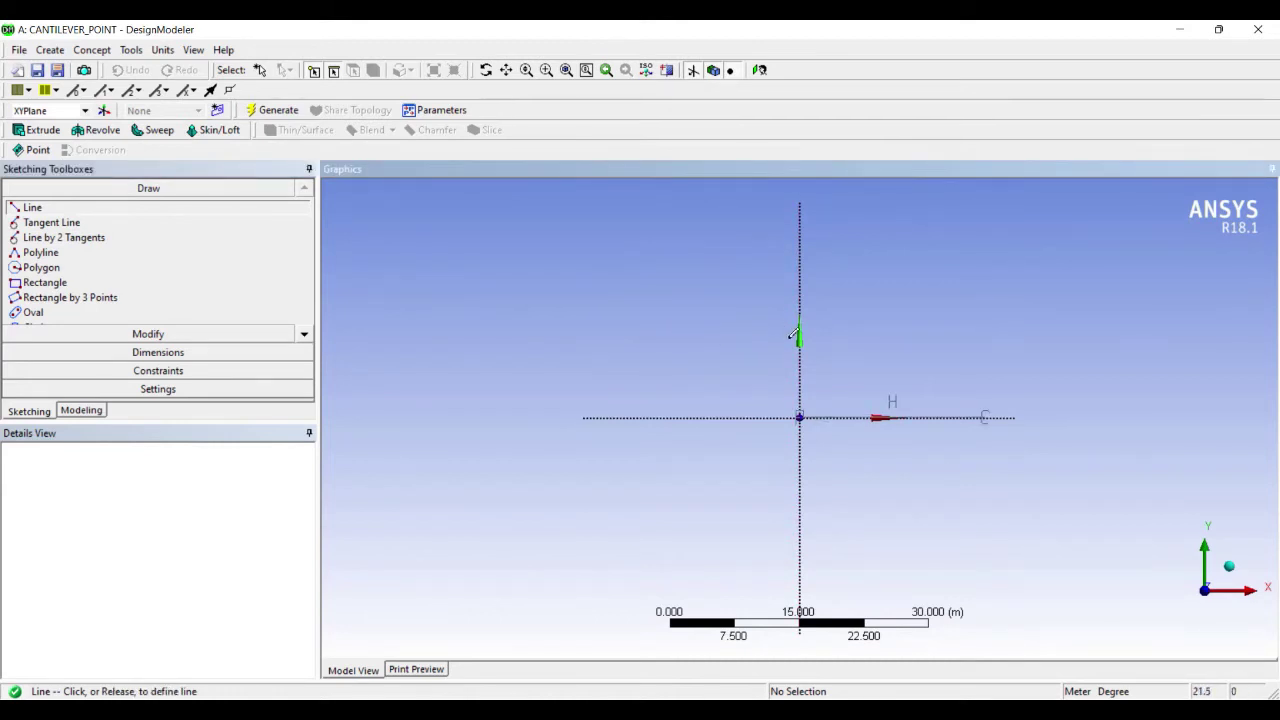
Step: Dimension the horizontal line and set its length to 5 m
{"action": "left_click", "coordinate": [158, 352]}
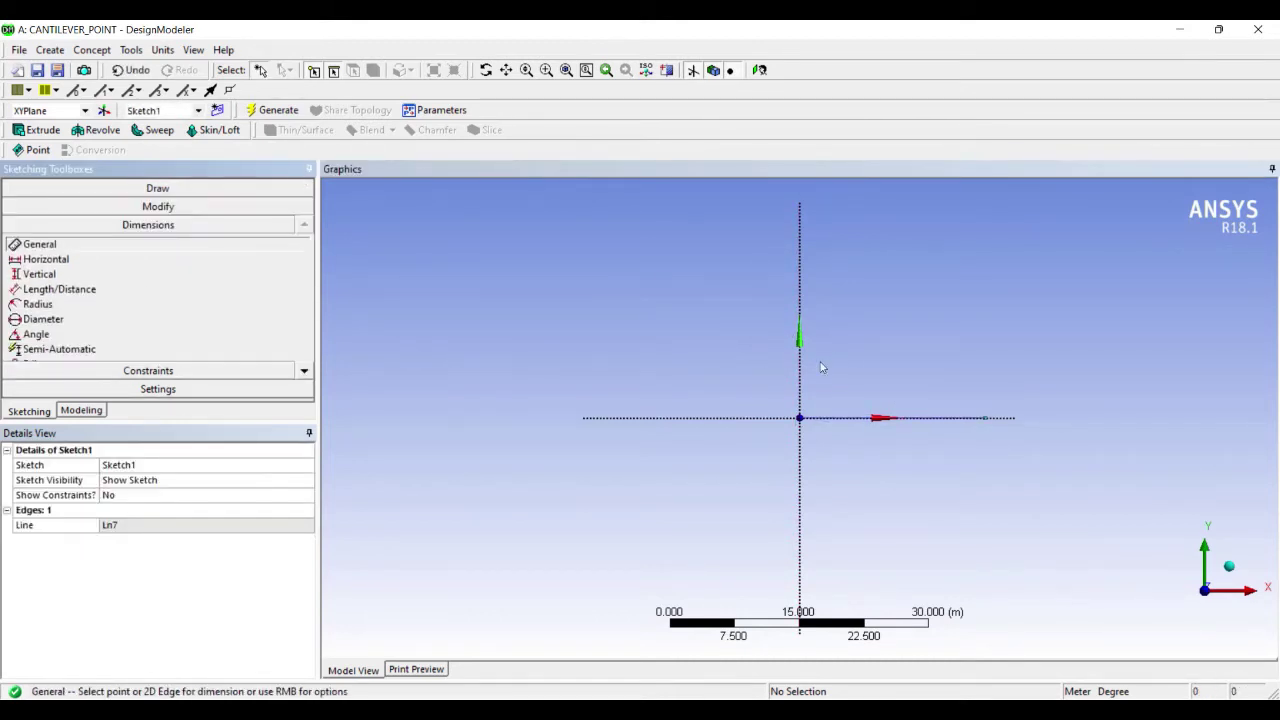
{"action": "left_click", "coordinate": [912, 418]}
{"action": "left_click", "coordinate": [916, 449]}
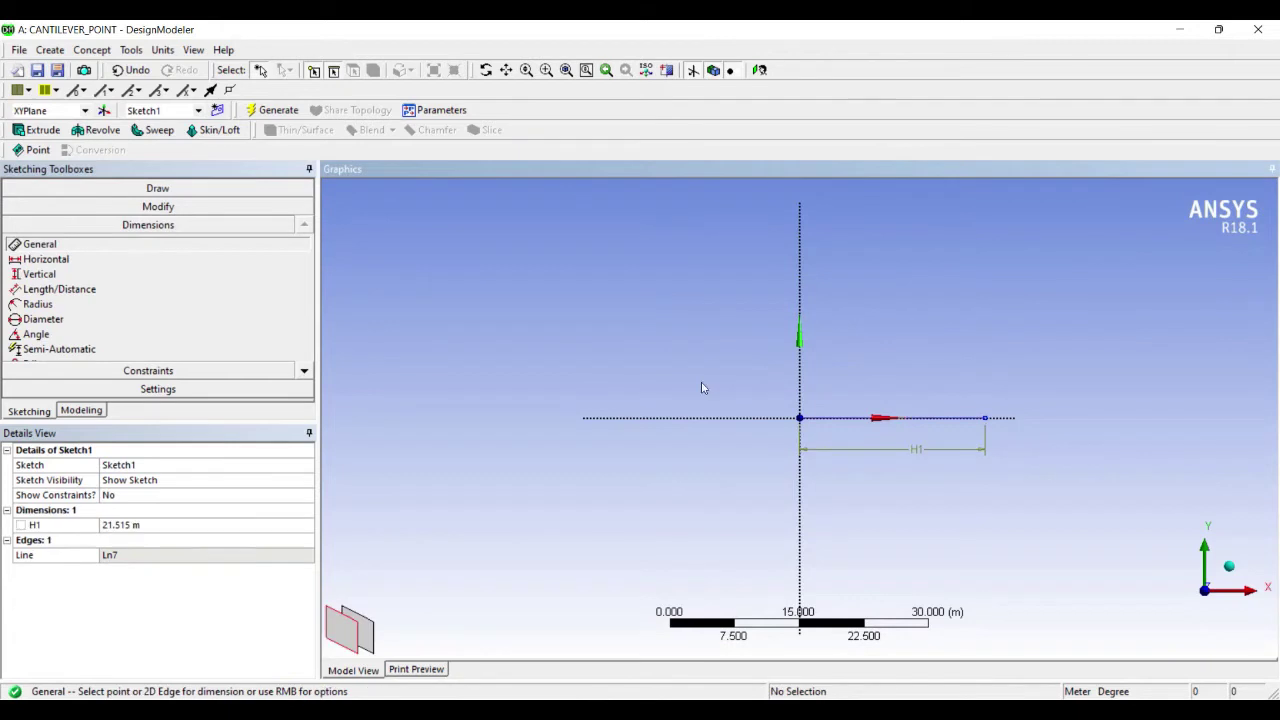
{"action": "left_click", "coordinate": [117, 424]}
{"action": "type", "text": "5"}
{"action": "key", "text": "Return"}
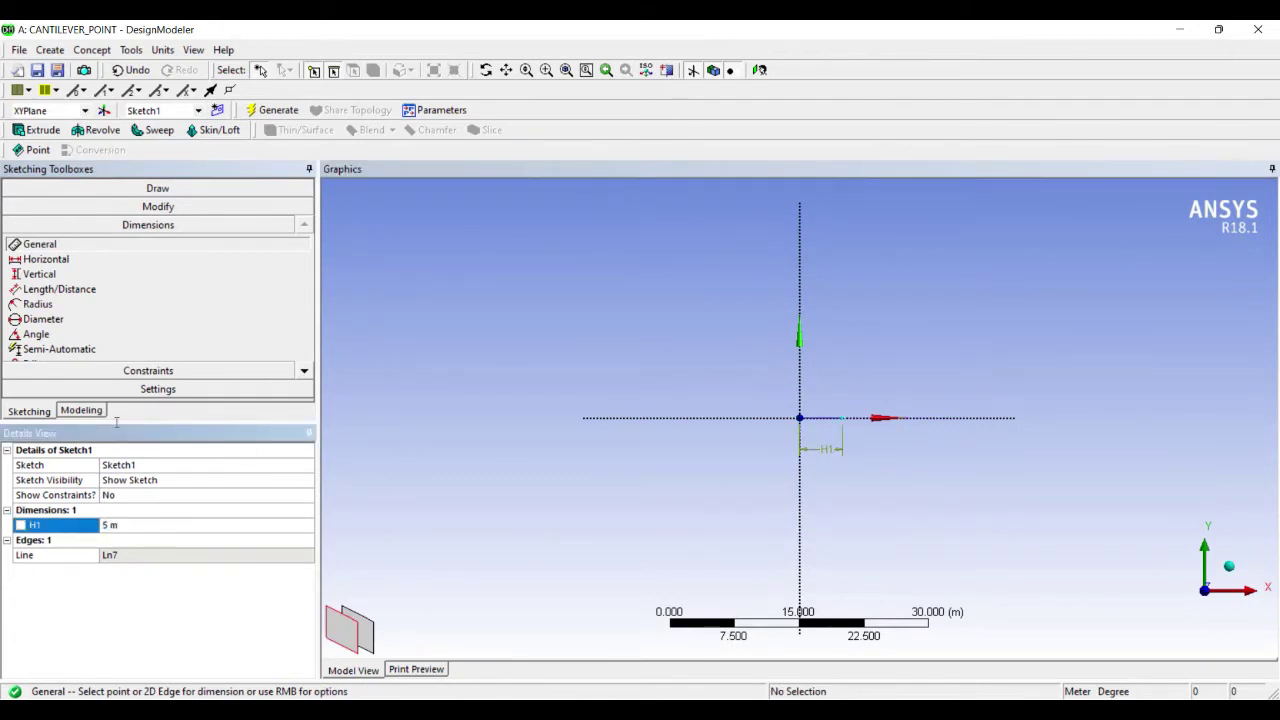
{"action": "scroll", "coordinate": [457, 420], "scroll_direction": "up", "scroll_amount": 5}
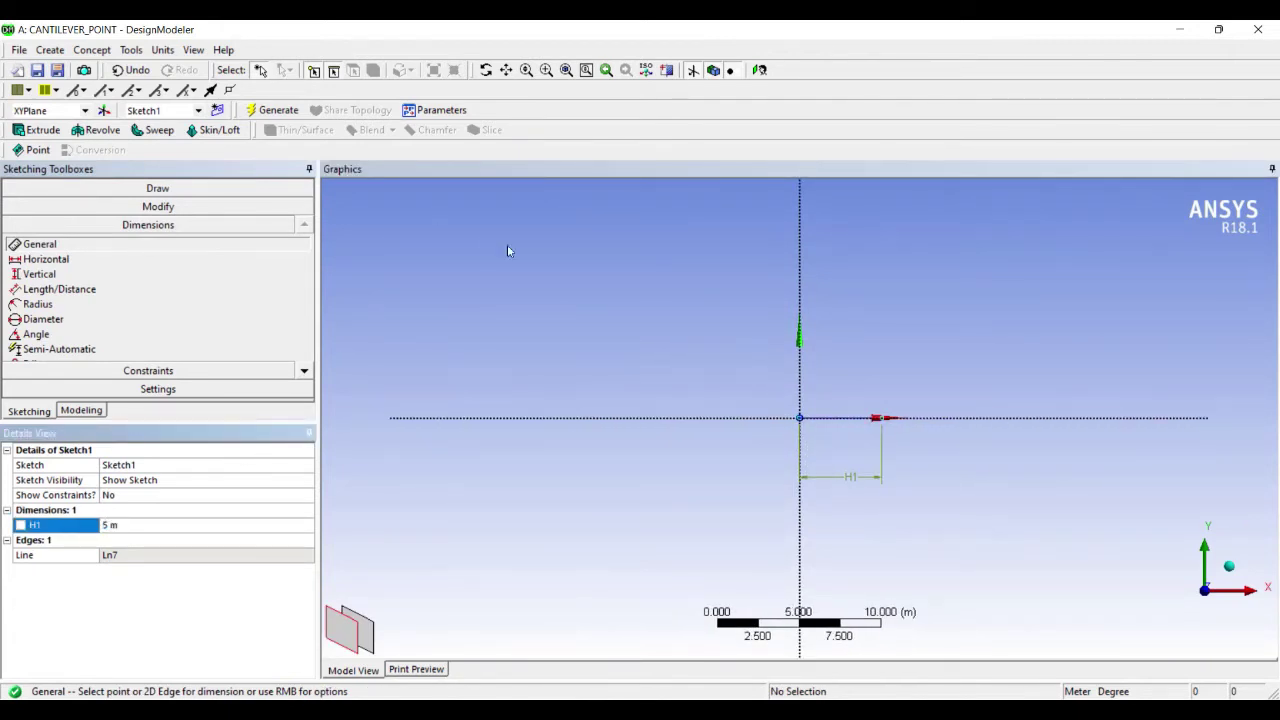
Step: Generate a line body from Sketch1 using Lines From Sketches
{"action": "left_click", "coordinate": [82, 50]}
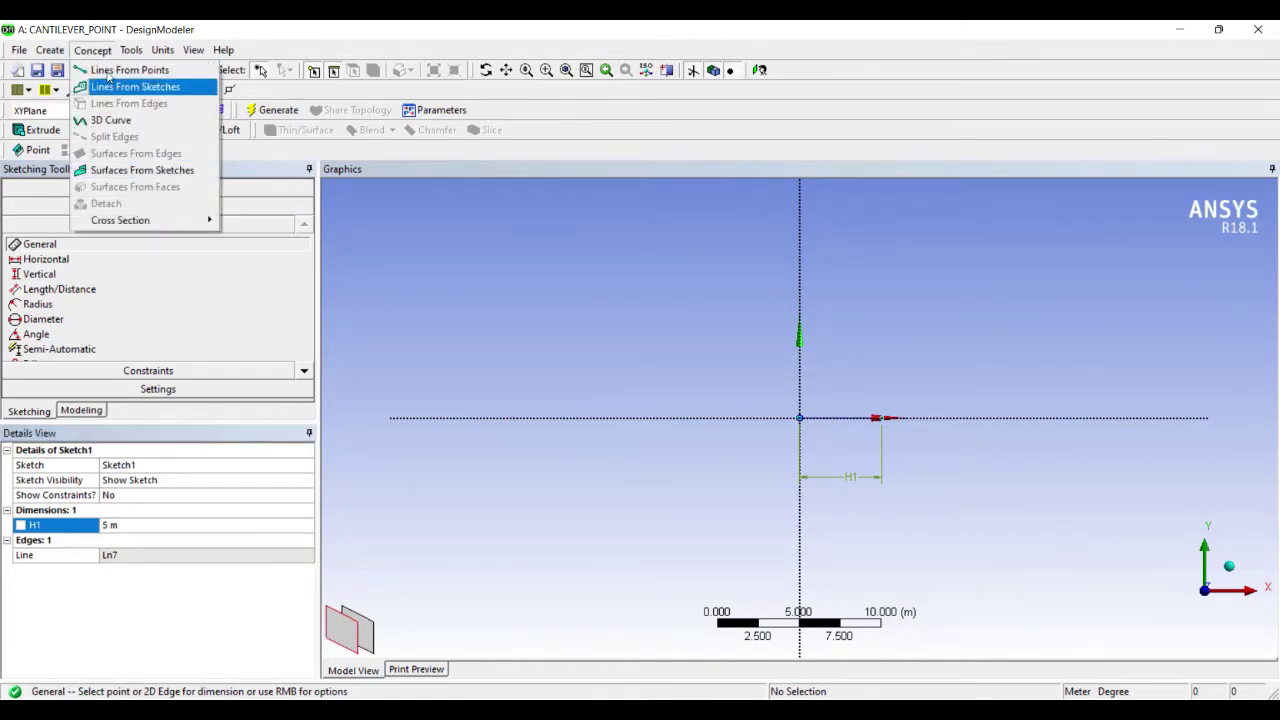
{"action": "left_click", "coordinate": [125, 87]}
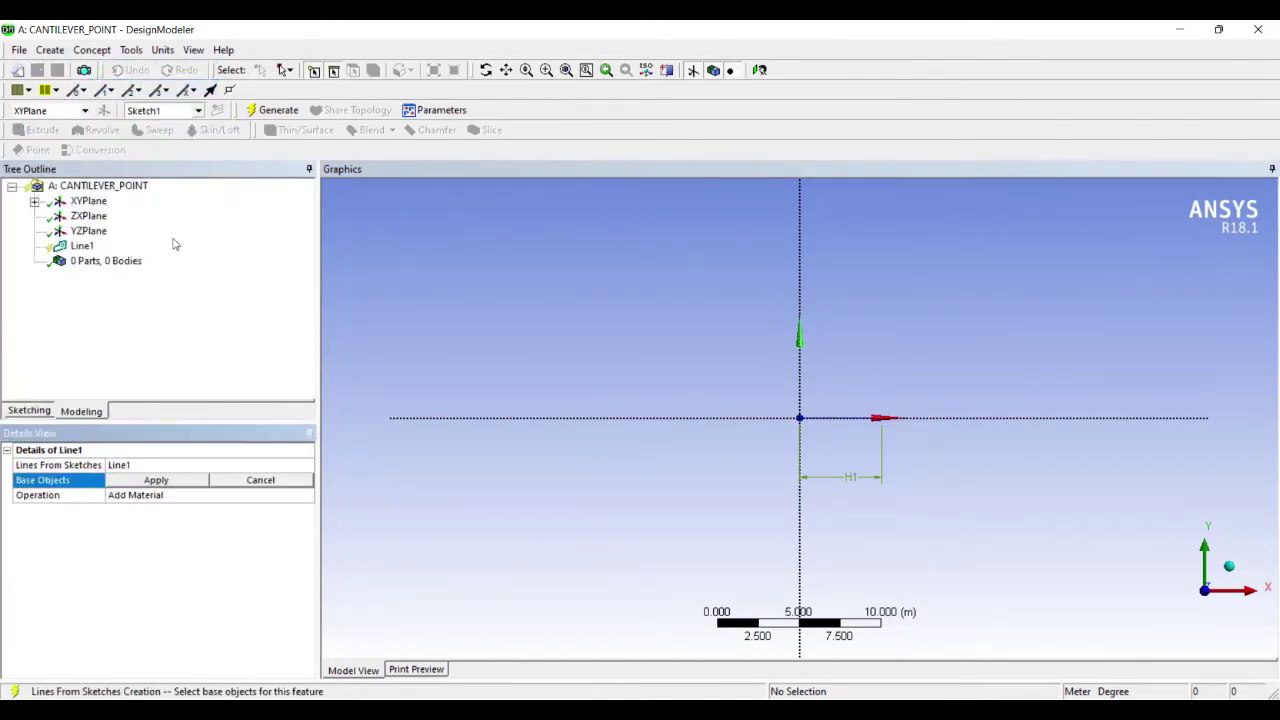
{"action": "left_click", "coordinate": [34, 201]}
{"action": "left_click", "coordinate": [109, 216]}
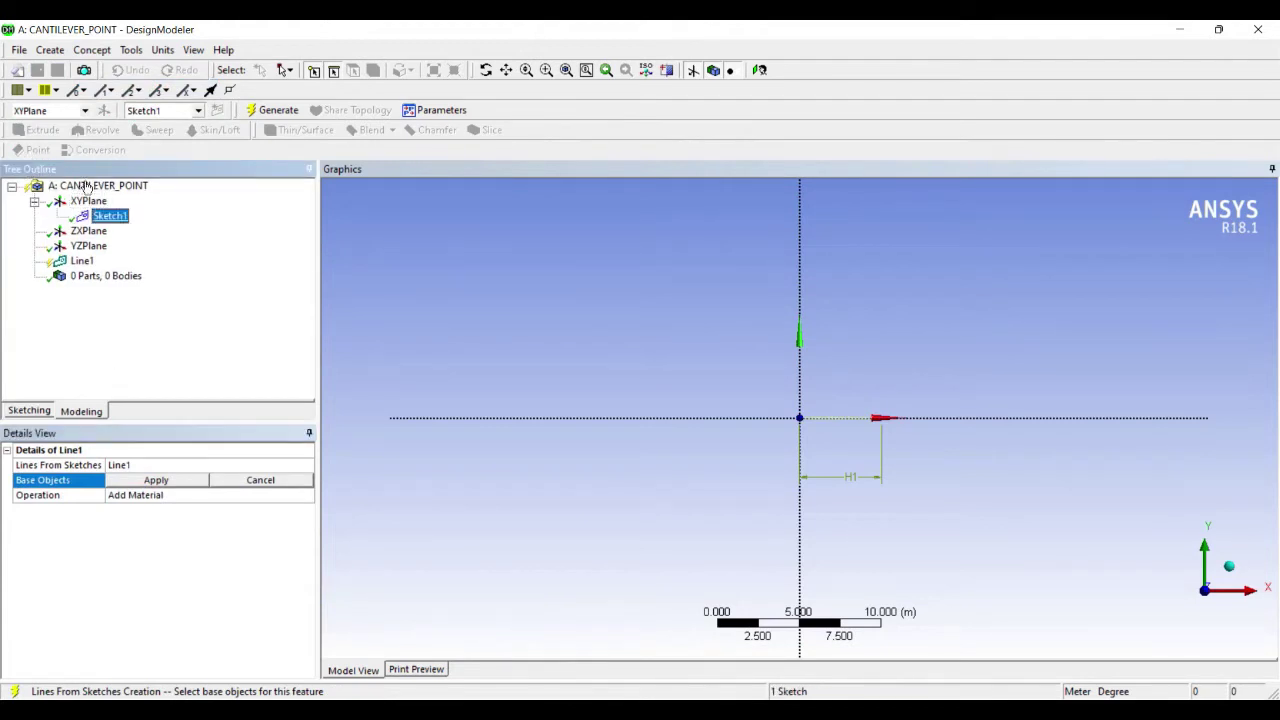
{"action": "key", "text": "Return"}
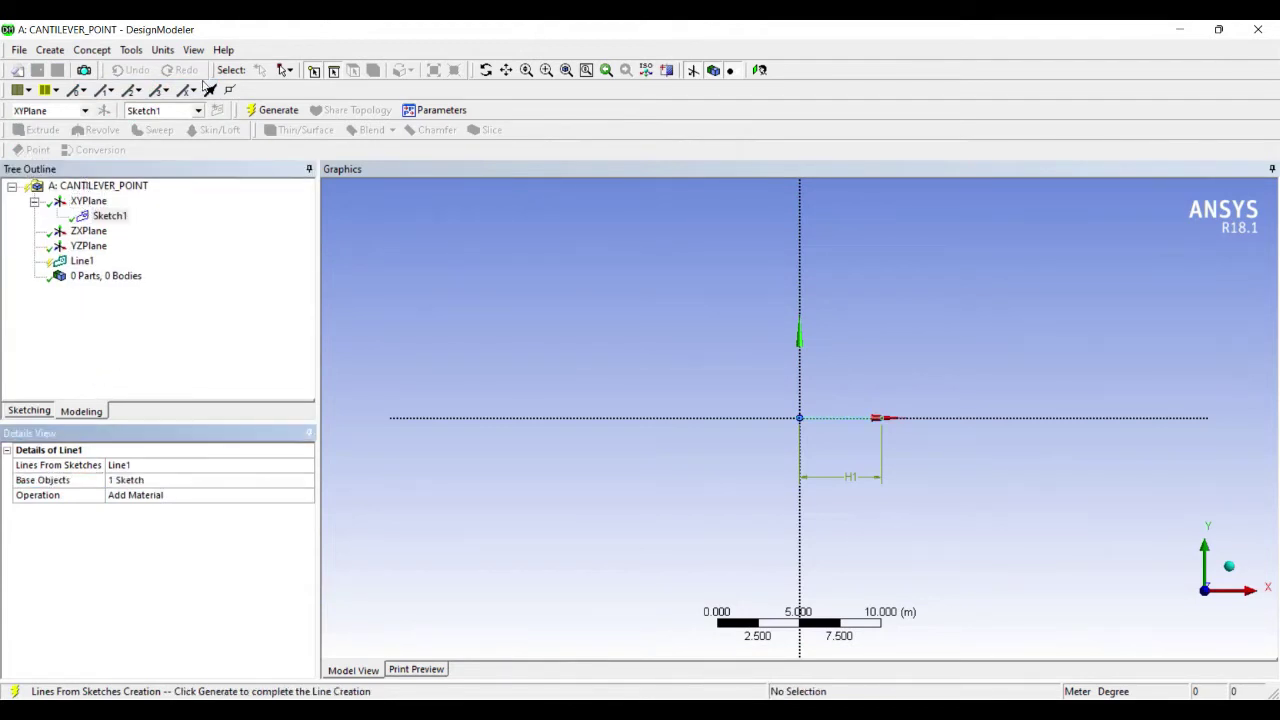
{"action": "left_click", "coordinate": [272, 110]}
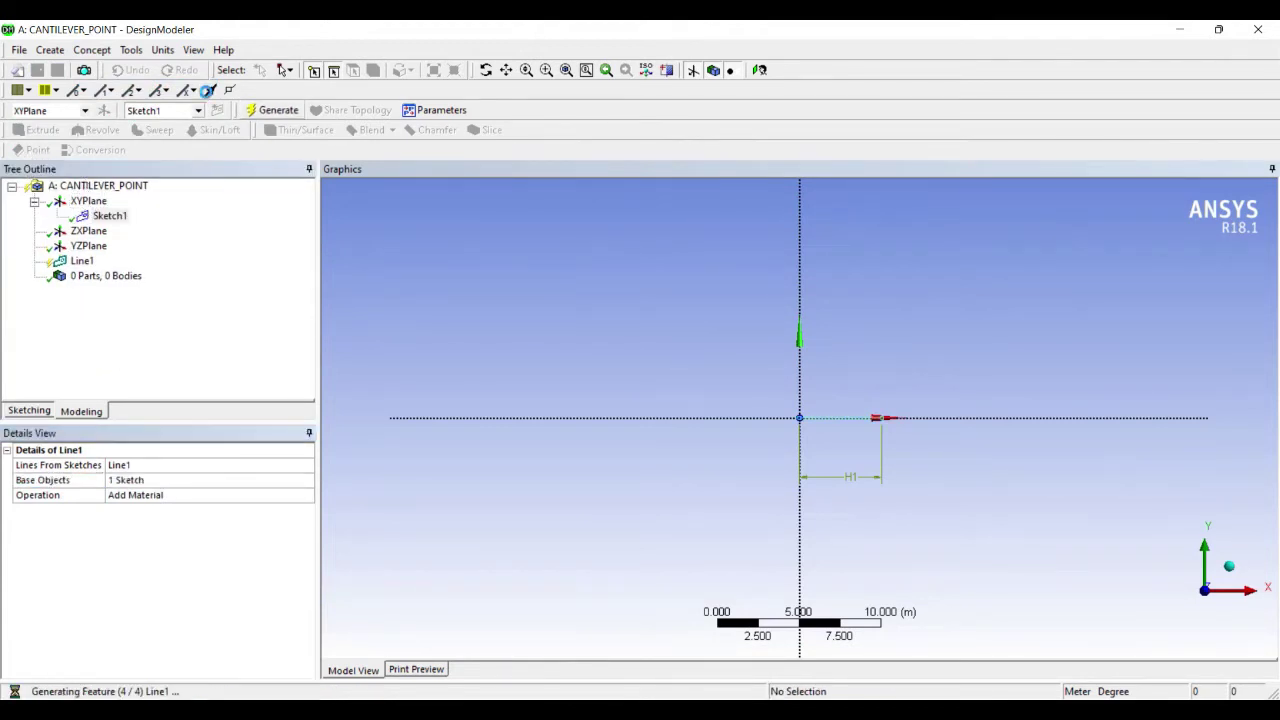
Step: Create a rectangular cross section with B and H both set to 0.05 m
{"action": "left_click", "coordinate": [88, 49]}
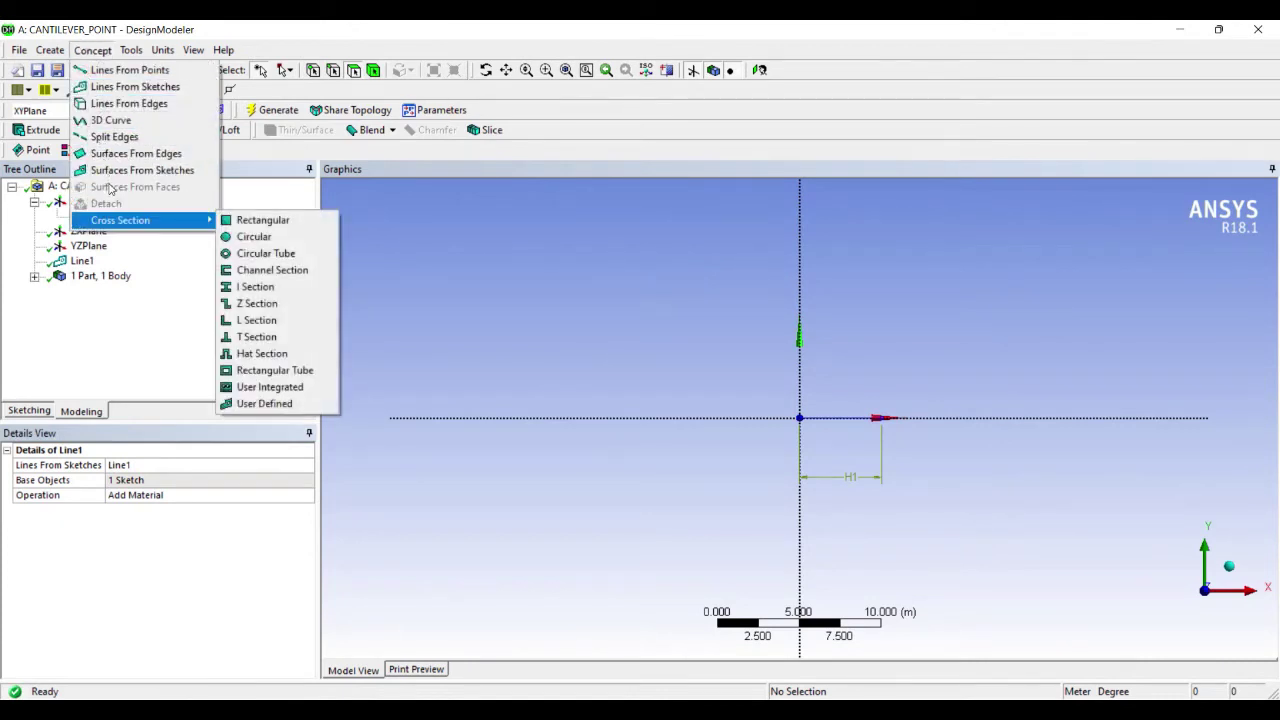
{"action": "key", "text": "Right"}
{"action": "key", "text": "Return"}
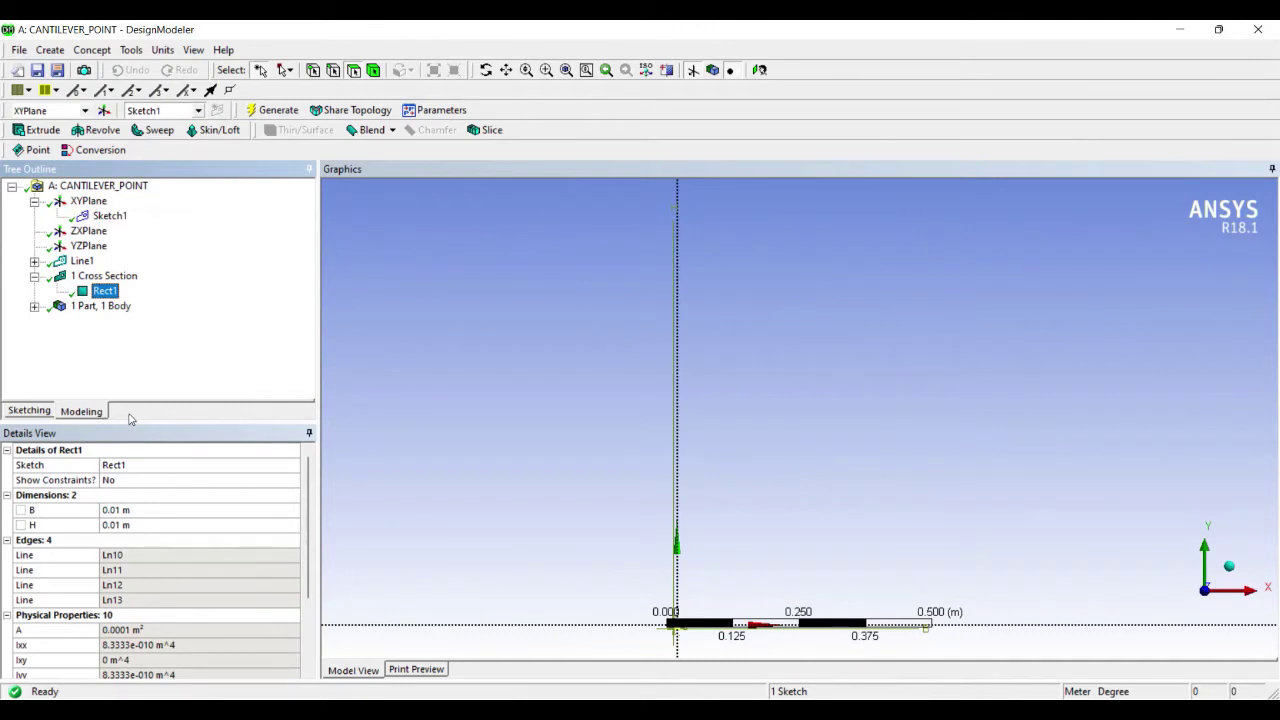
{"action": "left_click", "coordinate": [130, 509]}
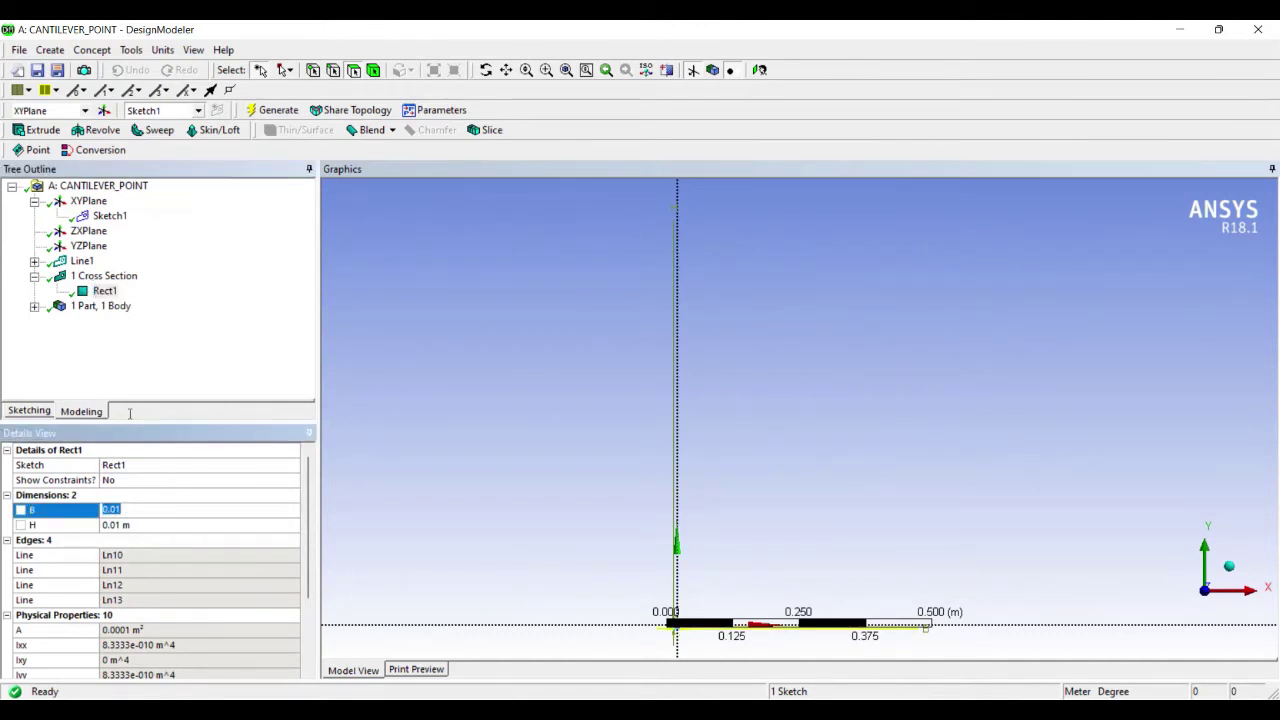
{"action": "type", "text": "0.05"}
{"action": "key", "text": "Return"}
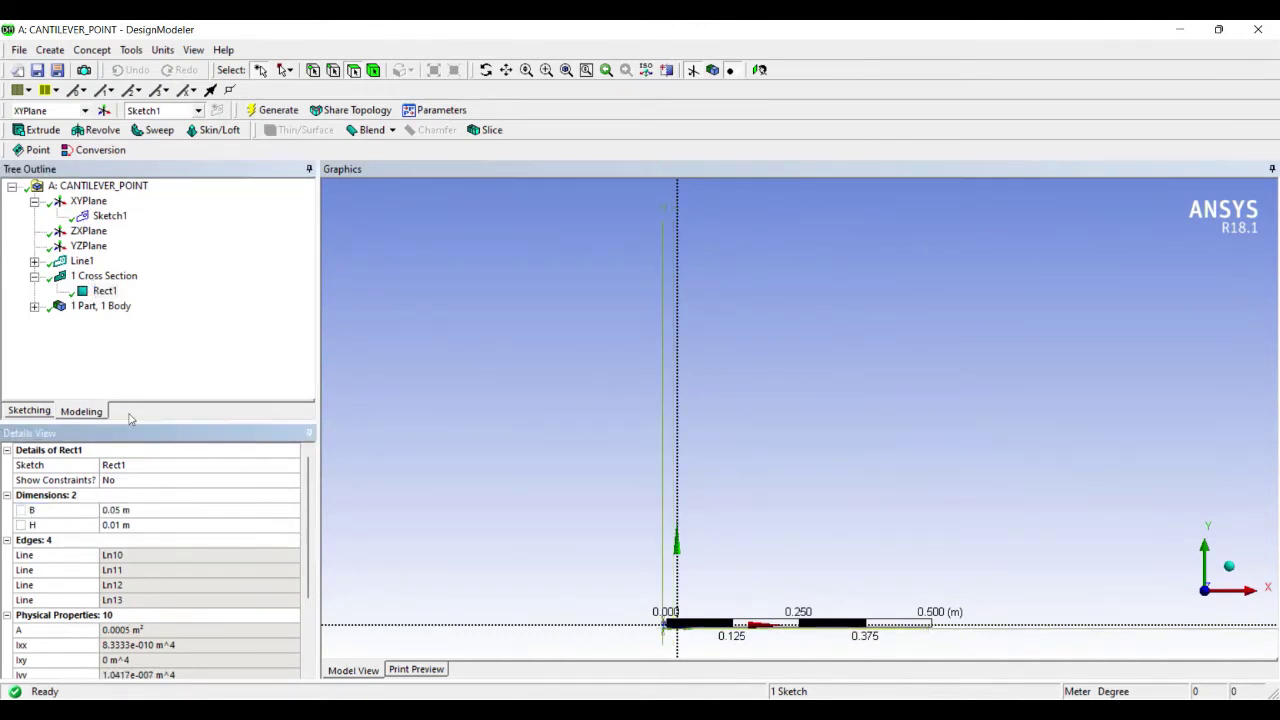
{"action": "key", "text": "Tab"}
{"action": "type", "text": "0.05"}
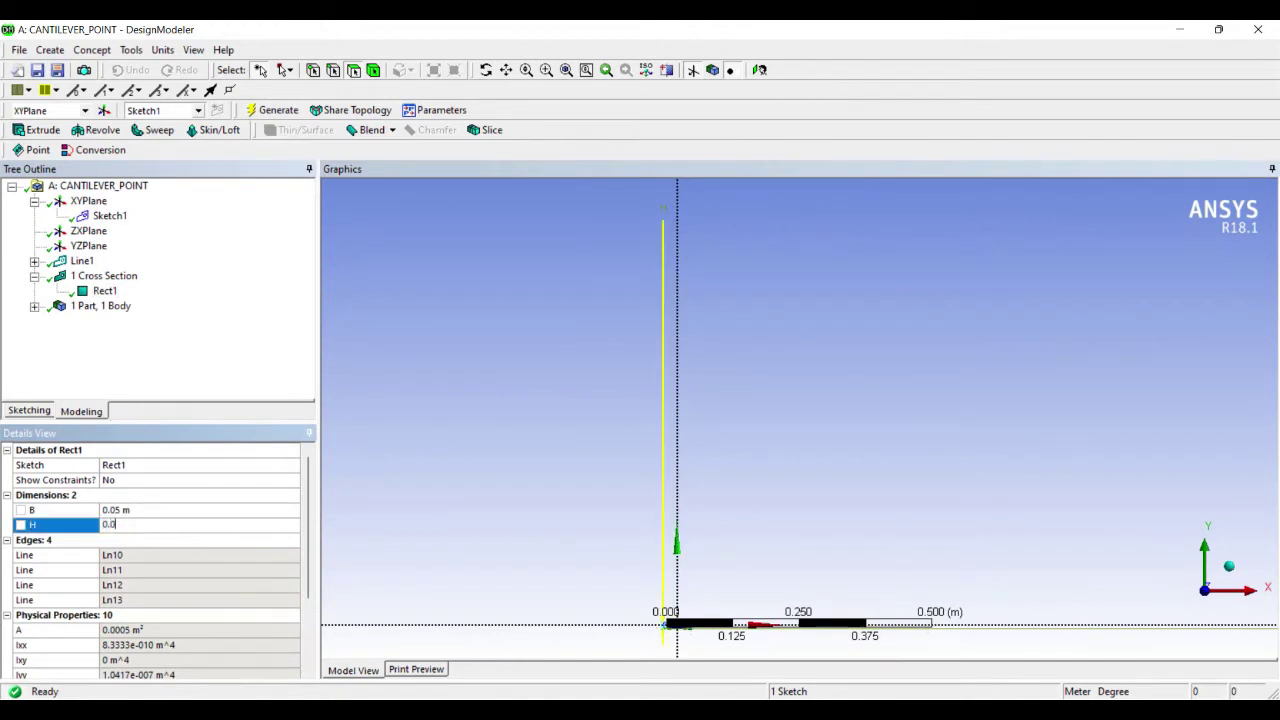
{"action": "key", "text": "Return"}
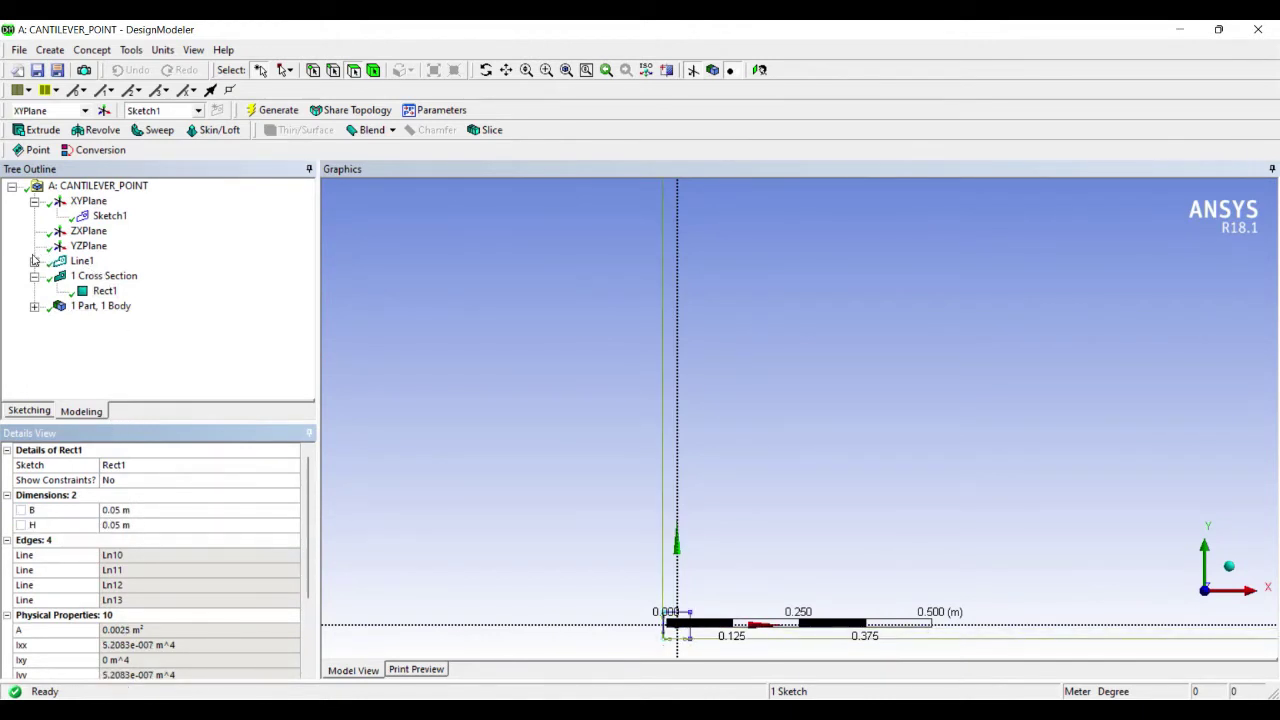
Step: Assign the Rect1 cross section to the line body
{"action": "left_click", "coordinate": [34, 306]}
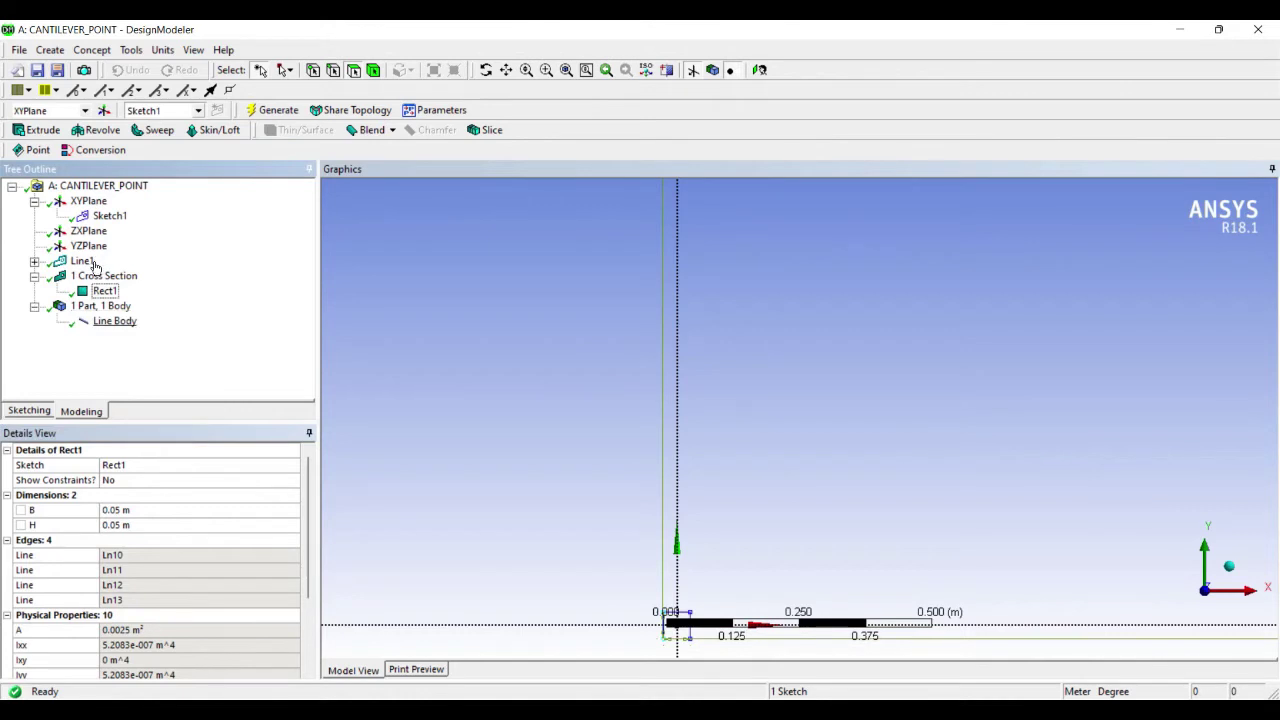
{"action": "left_click", "coordinate": [110, 321]}
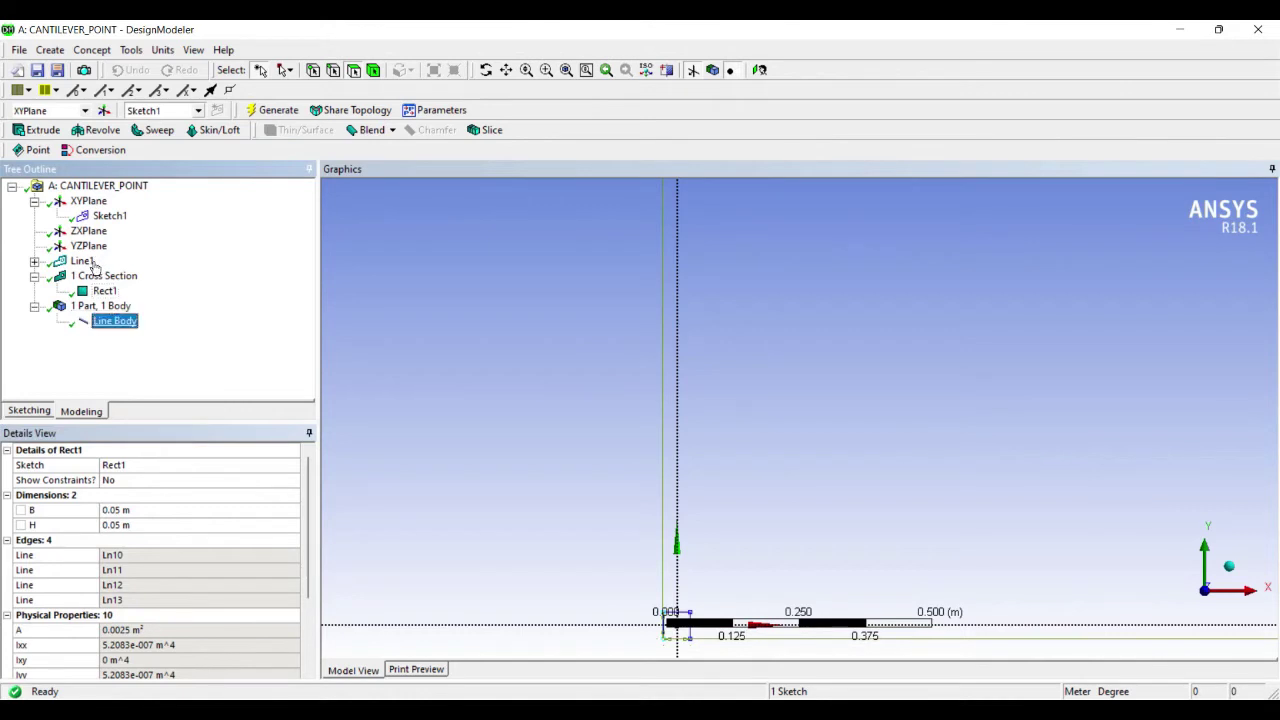
{"action": "left_click", "coordinate": [163, 433]}
{"action": "left_click", "coordinate": [306, 525]}
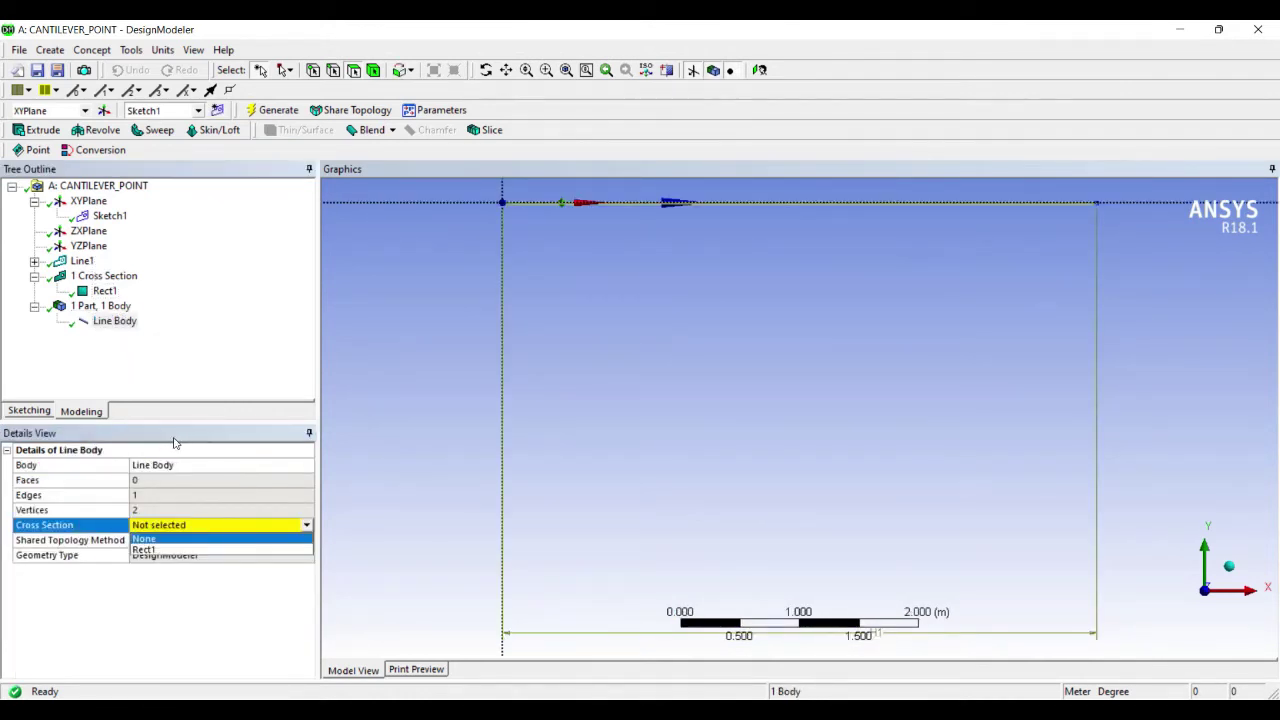
{"action": "left_click", "coordinate": [215, 553]}
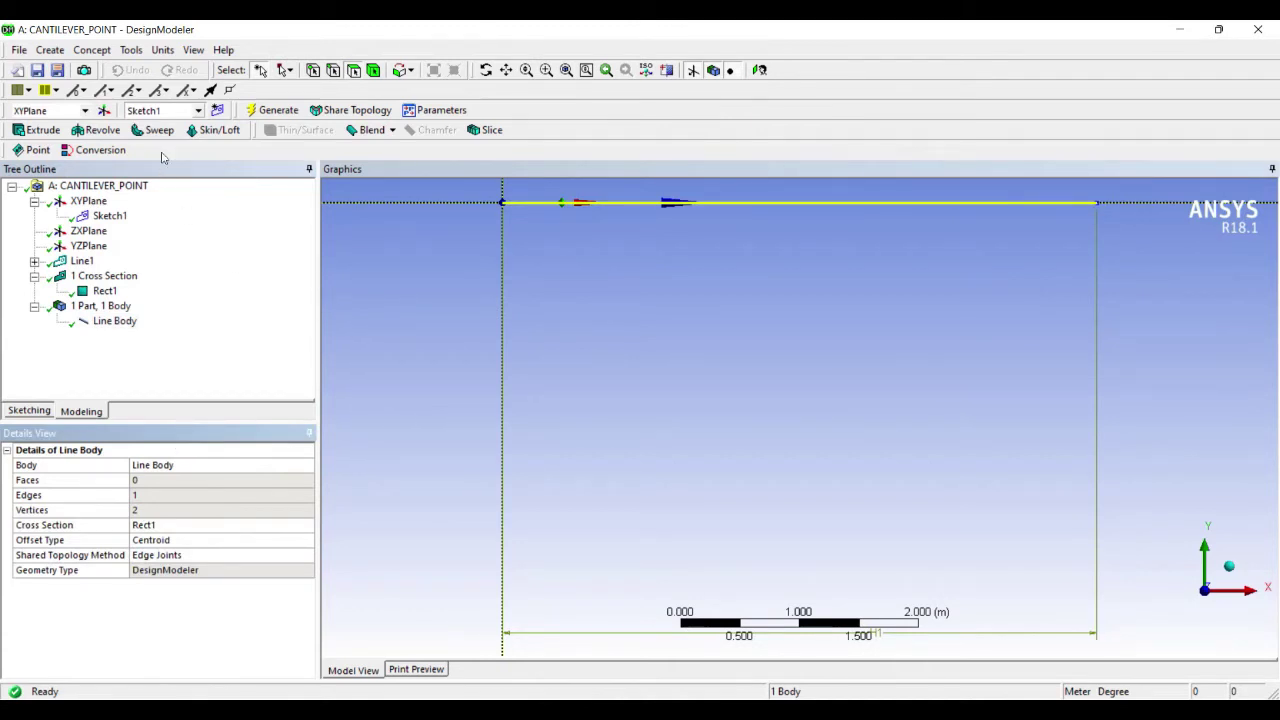
Step: Turn on the Cross Section Solids display to show the beam as a solid
{"action": "left_click", "coordinate": [193, 50]}
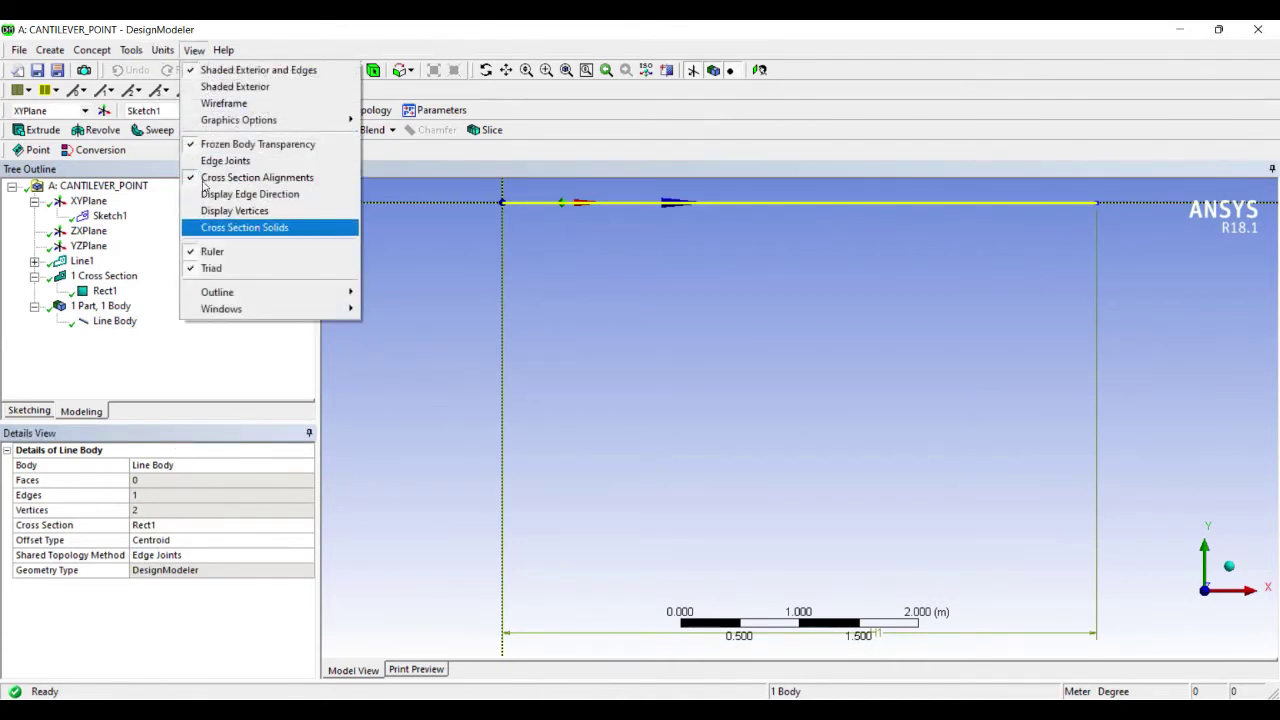
{"action": "left_click", "coordinate": [240, 227]}
{"action": "middle_click_drag", "start_coordinate": [740, 218], "coordinate": [832, 237]}
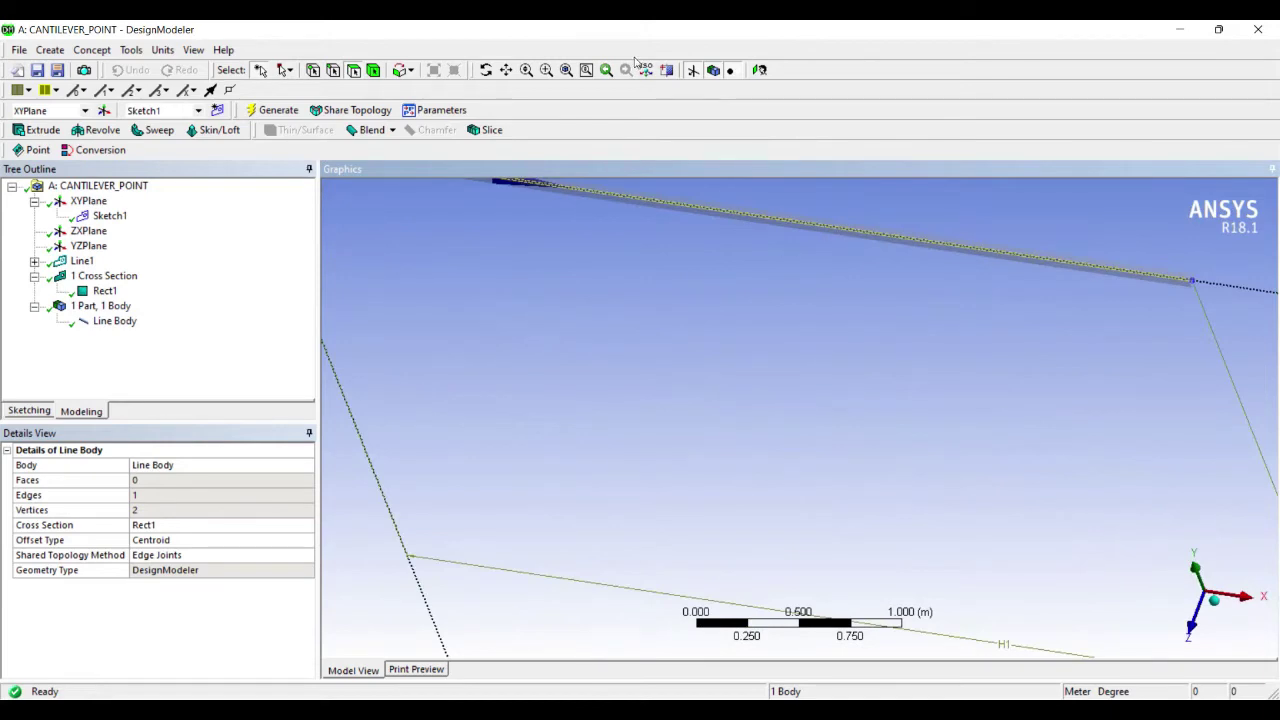
{"action": "left_click", "coordinate": [759, 70]}
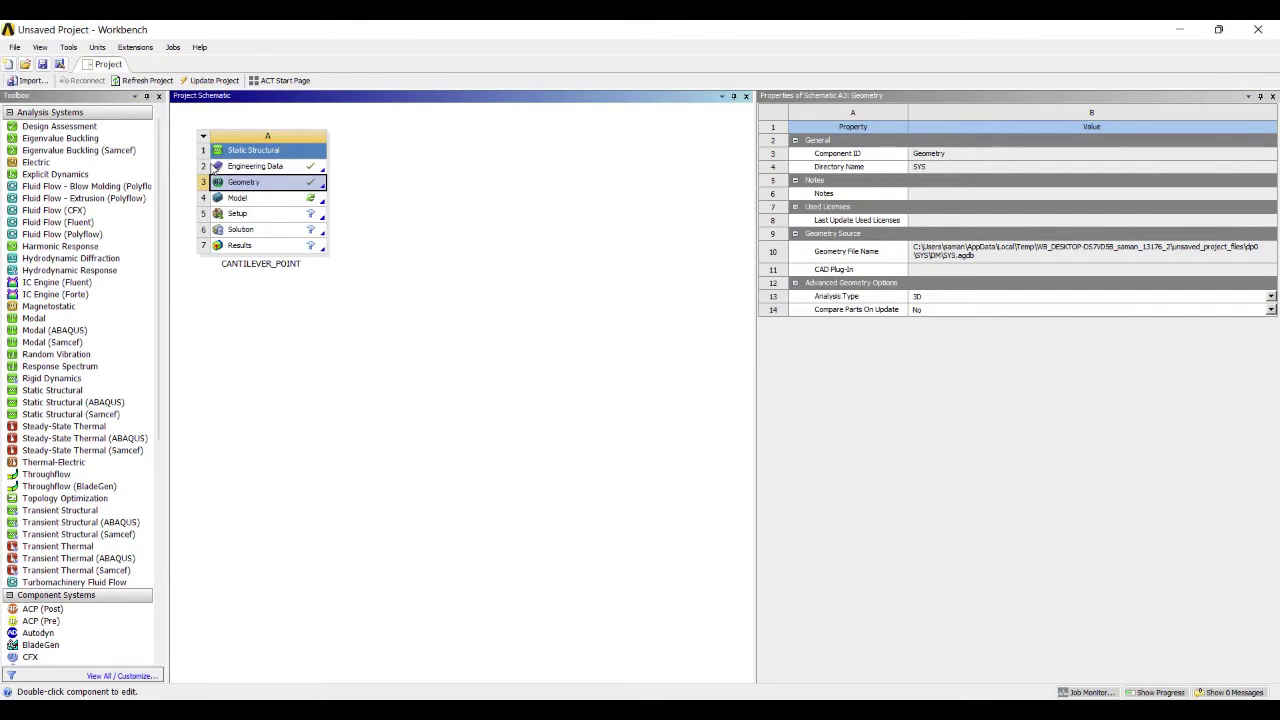
Step: Open the system's model in Mechanical and set the mesh Relevance Center to Fine
{"action": "double_click", "coordinate": [245, 198]}
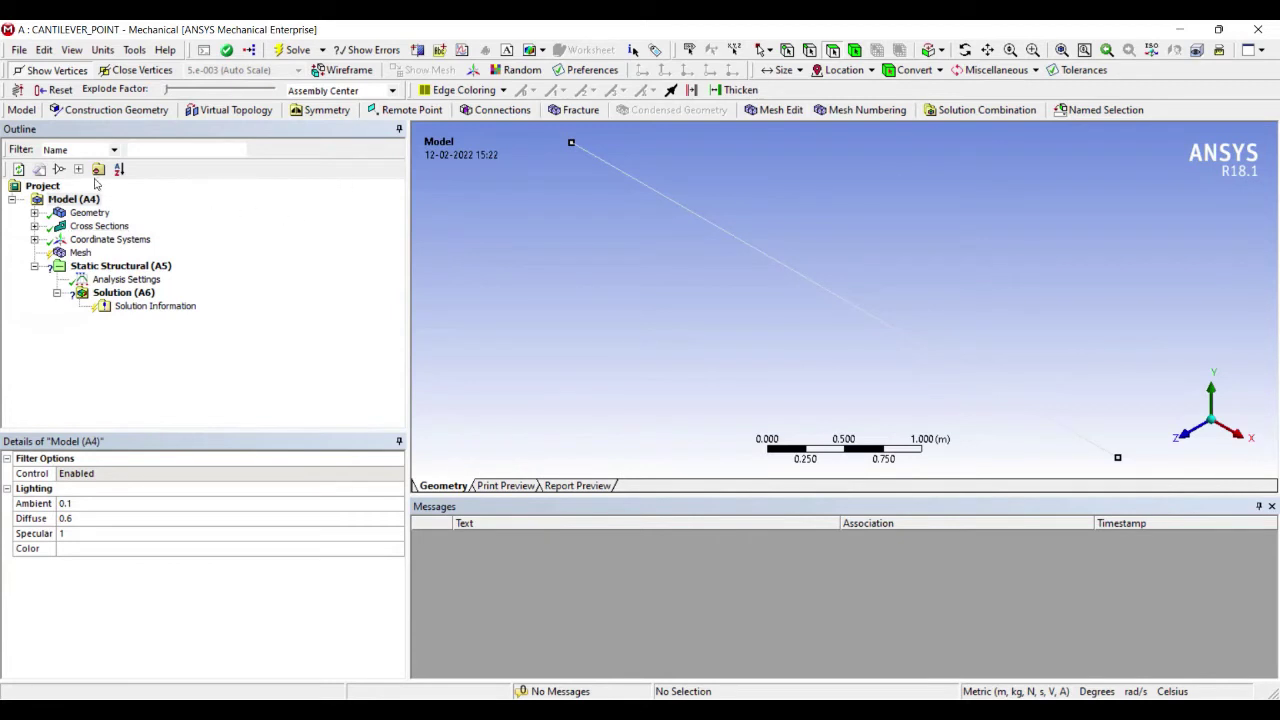
{"action": "left_click", "coordinate": [79, 252]}
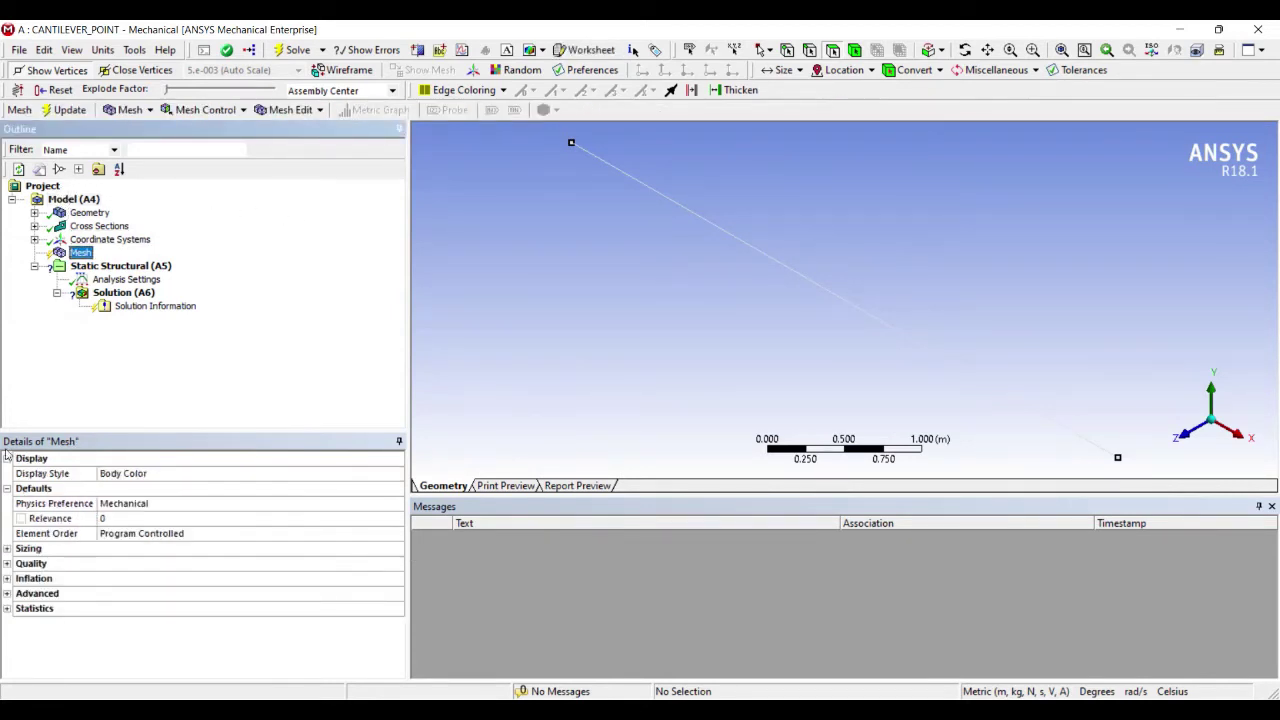
{"action": "left_click", "coordinate": [282, 578]}
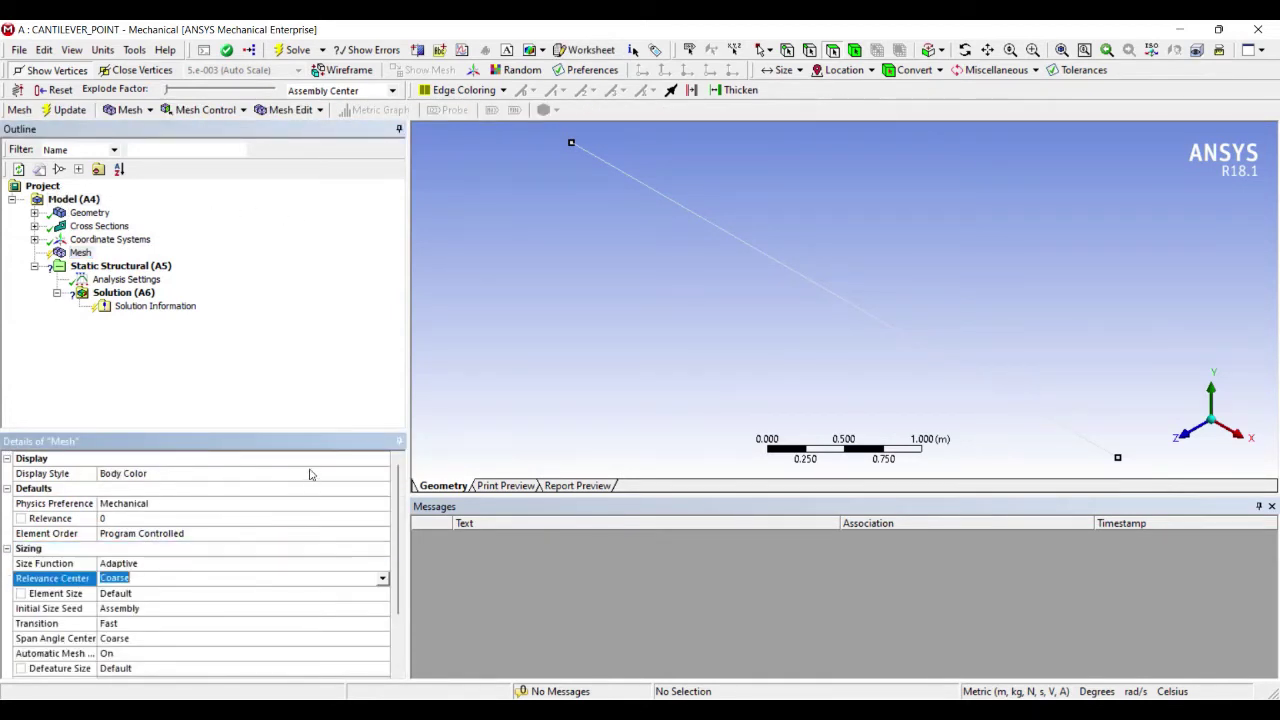
{"action": "left_click", "coordinate": [382, 578]}
{"action": "key", "text": "Return"}
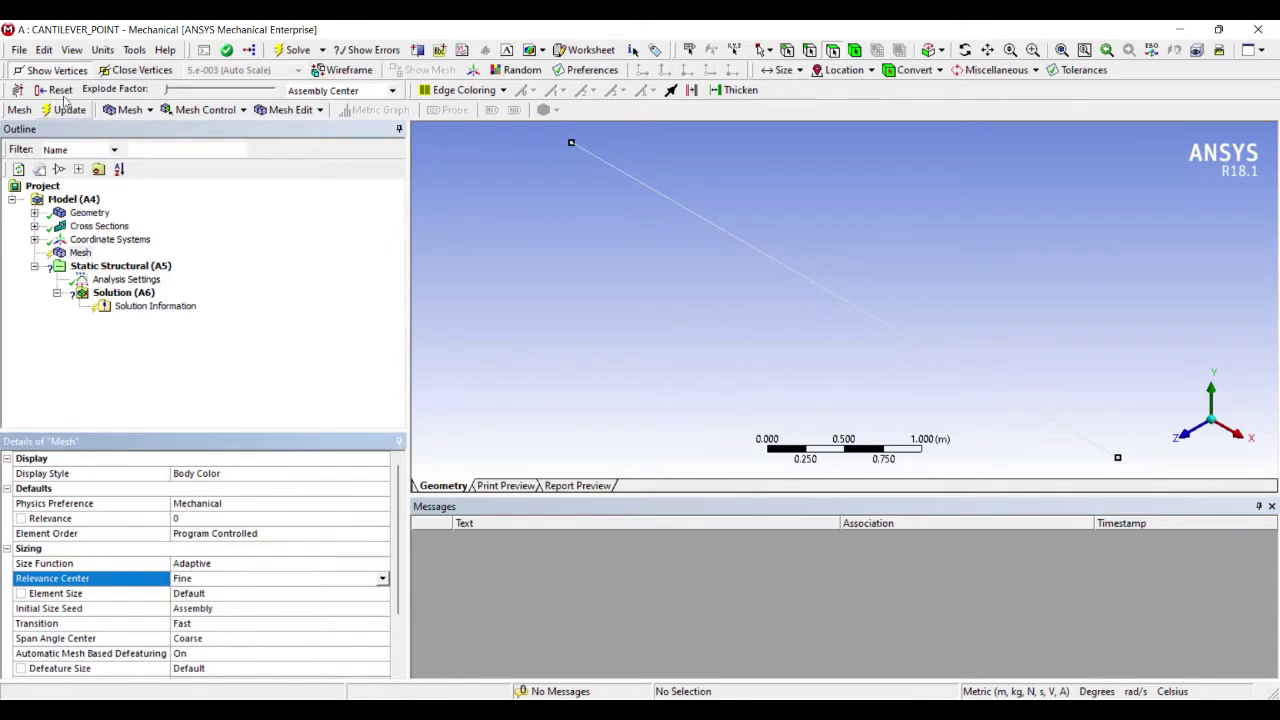
Step: Generate the beam's mesh with the current sizing settings and inspect it from another angle
{"action": "left_click", "coordinate": [64, 109]}
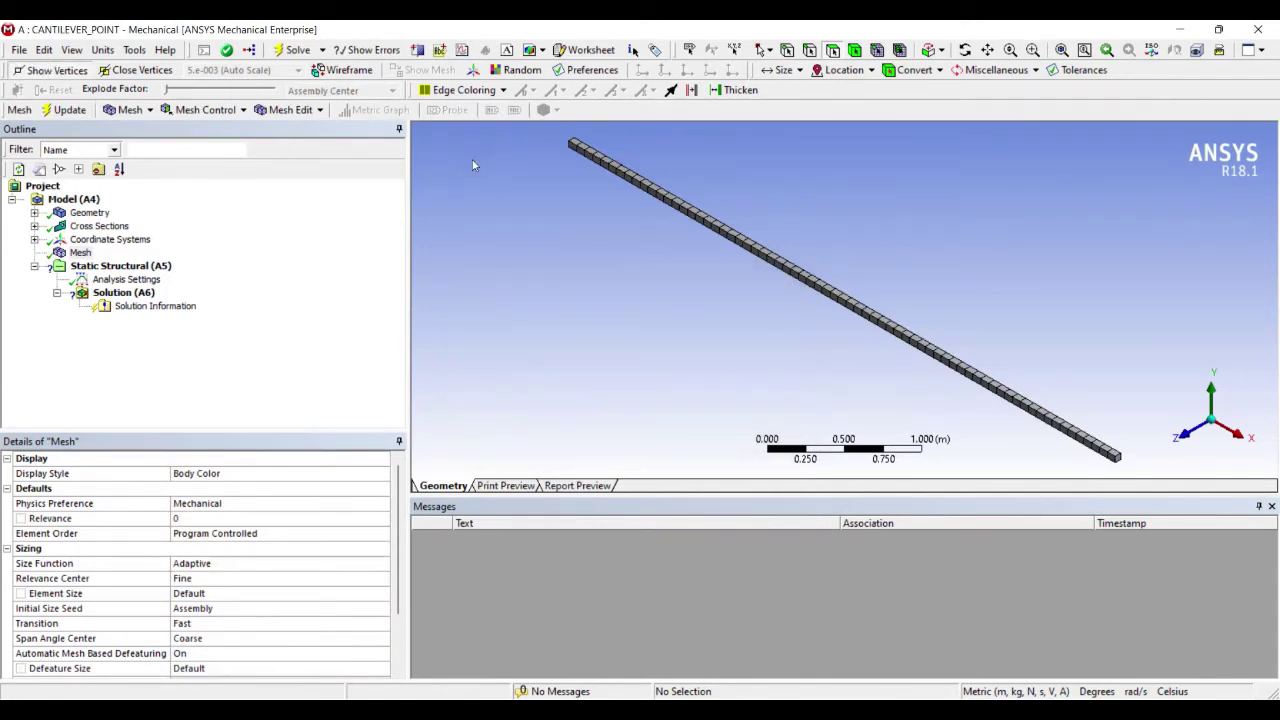
{"action": "middle_click_drag", "start_coordinate": [474, 165], "coordinate": [531, 140]}
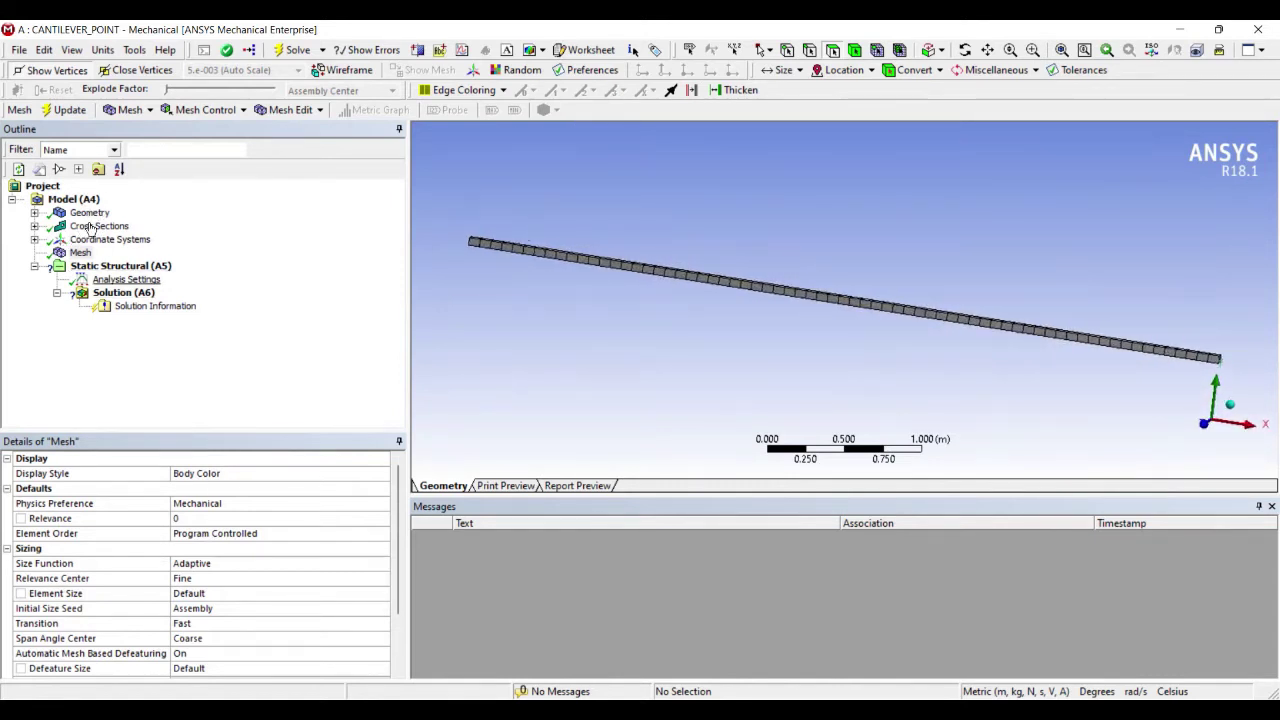
Step: Add a Fixed Support to the static structural analysis at the beam's end vertex at the origin
{"action": "left_click", "coordinate": [120, 266]}
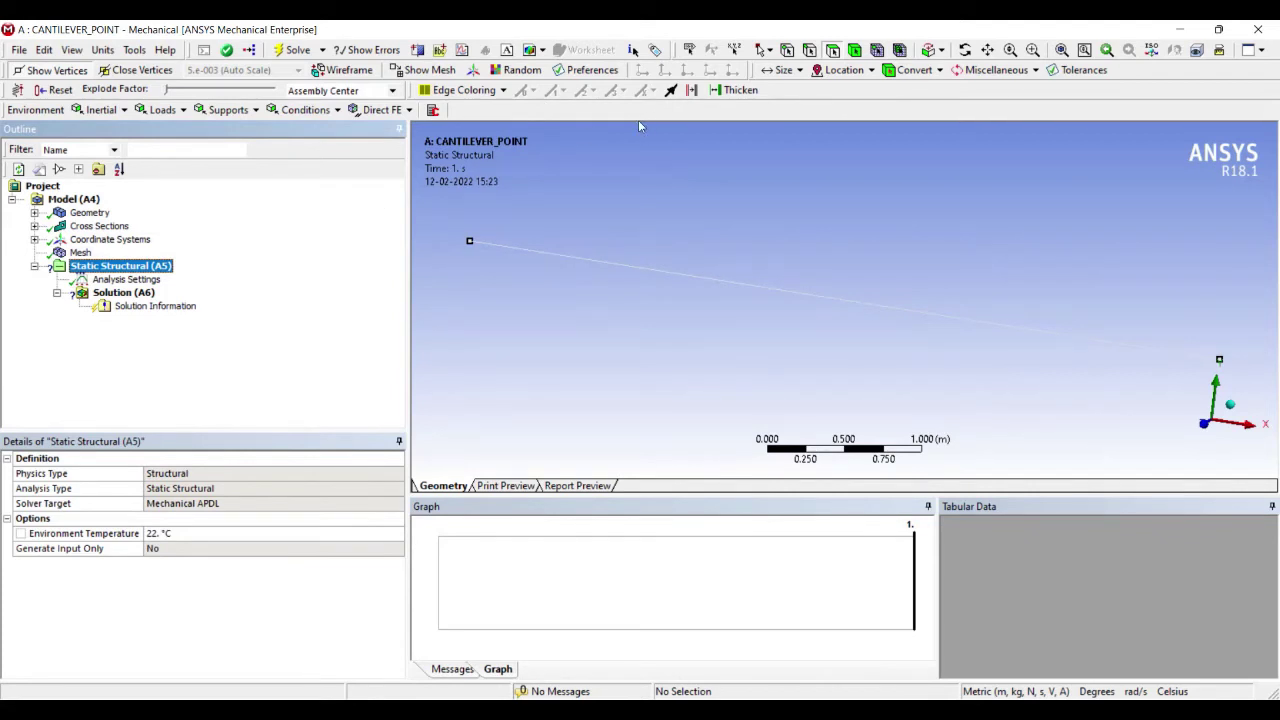
{"action": "left_click", "coordinate": [788, 50]}
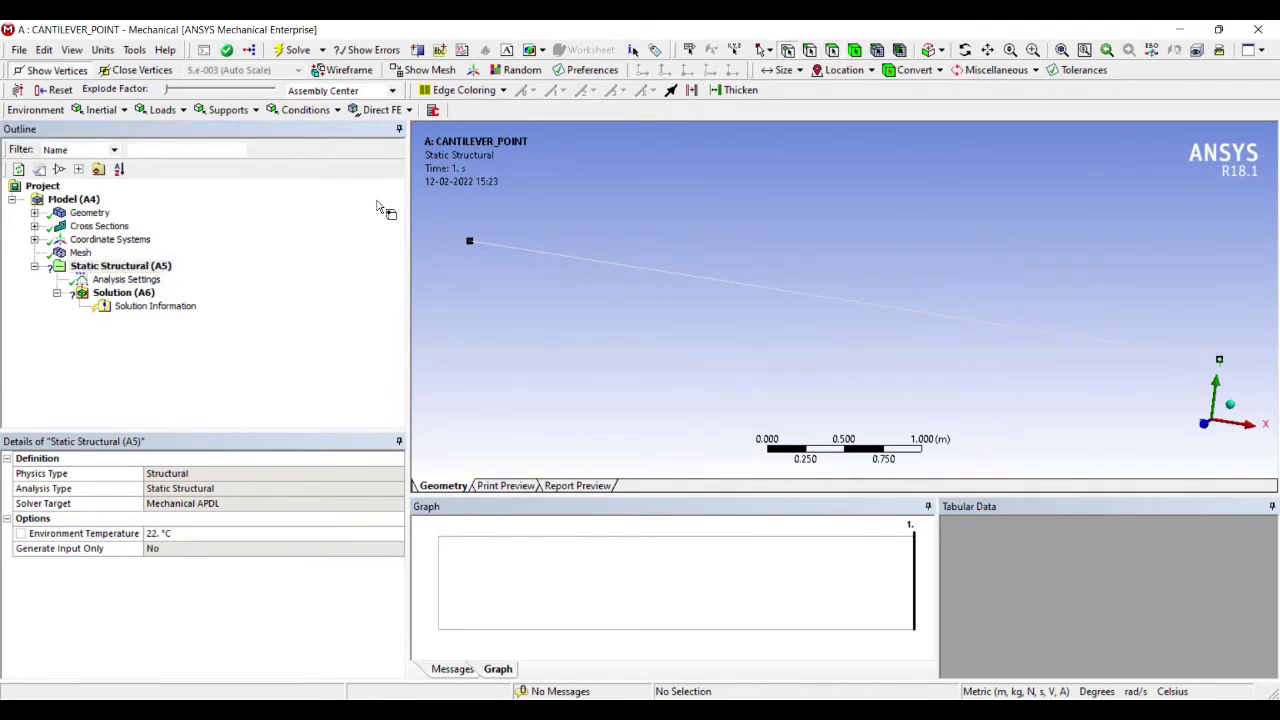
{"action": "left_click", "coordinate": [470, 241]}
{"action": "right_click", "coordinate": [470, 242]}
{"action": "mouse_move", "coordinate": [503, 250]}
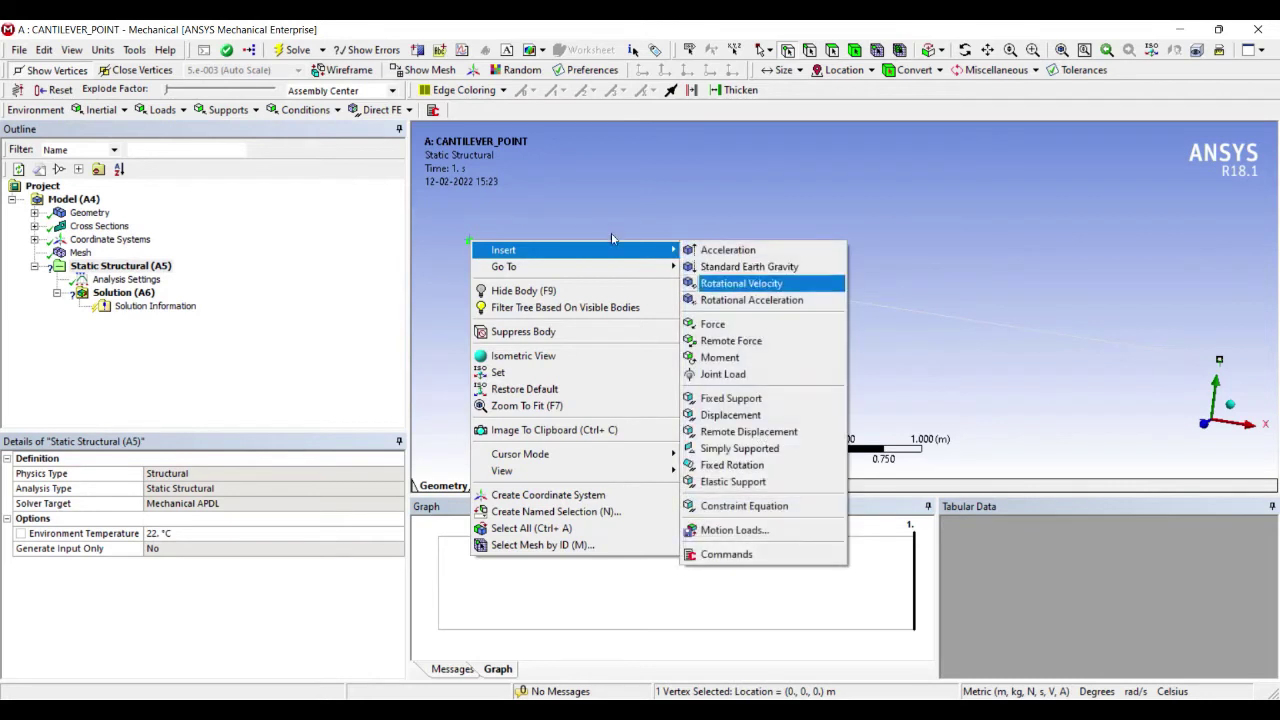
{"action": "left_click", "coordinate": [730, 398]}
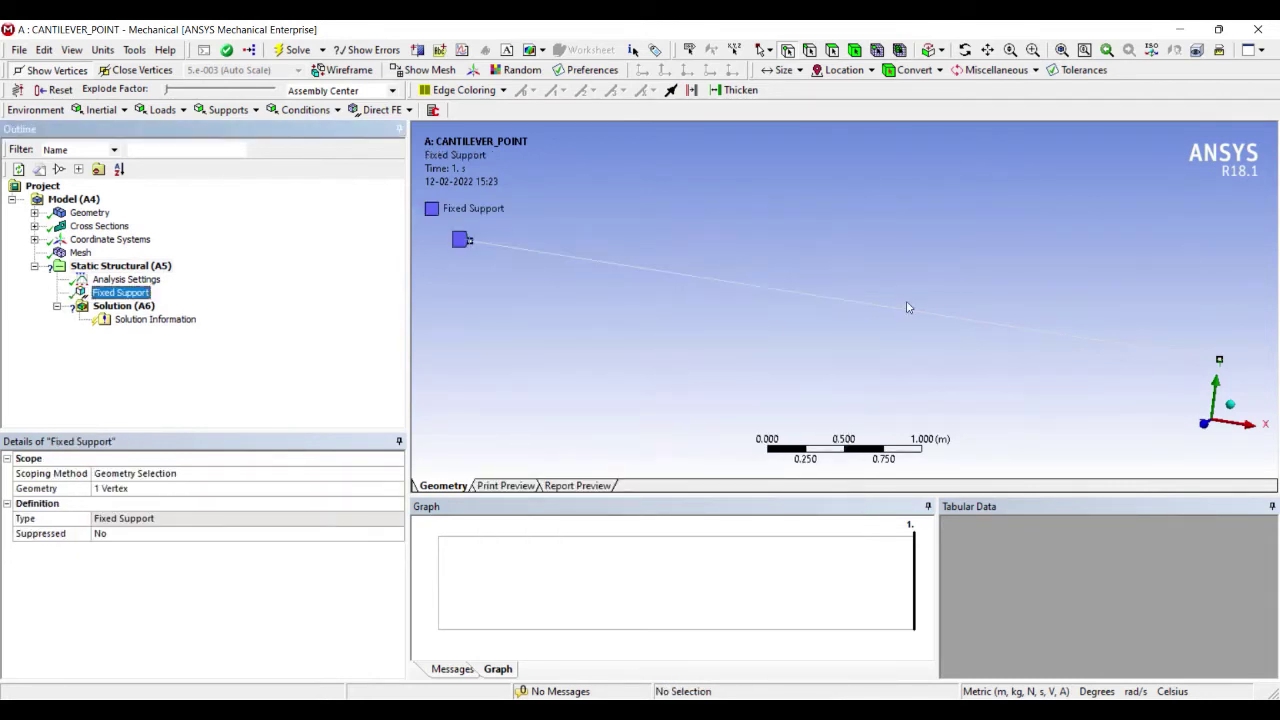
Step: Insert a Force load on the vertex at the beam's free end
{"action": "left_click", "coordinate": [979, 294]}
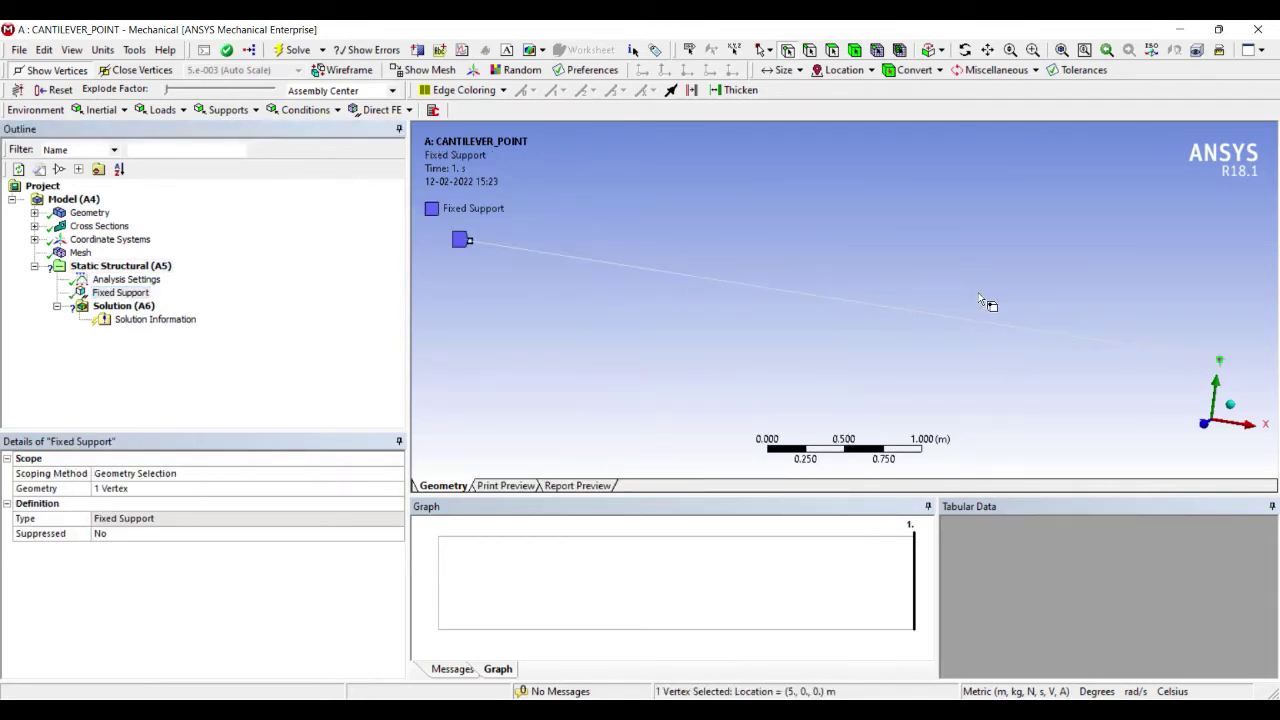
{"action": "right_click", "coordinate": [979, 294]}
{"action": "key", "text": "Down"}
{"action": "key", "text": "Down"}
{"action": "key", "text": "Down"}
{"action": "key", "text": "Down"}
{"action": "key", "text": "Down"}
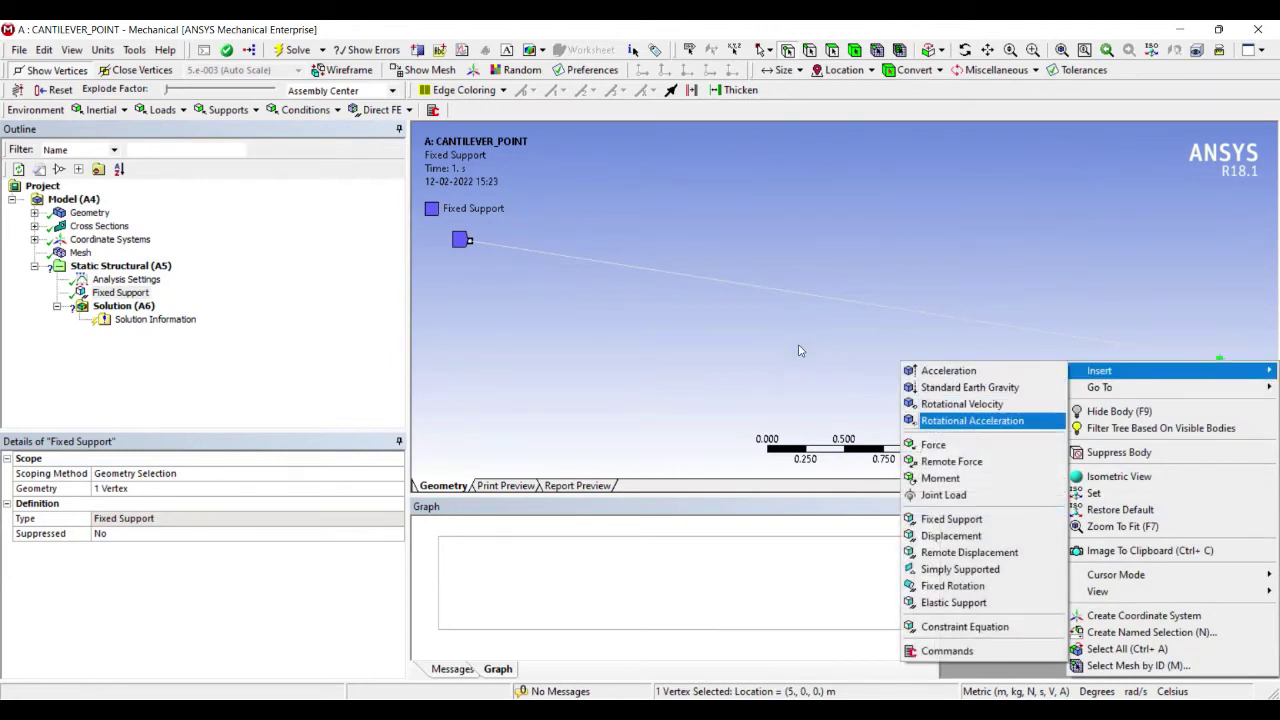
{"action": "key", "text": "Return"}
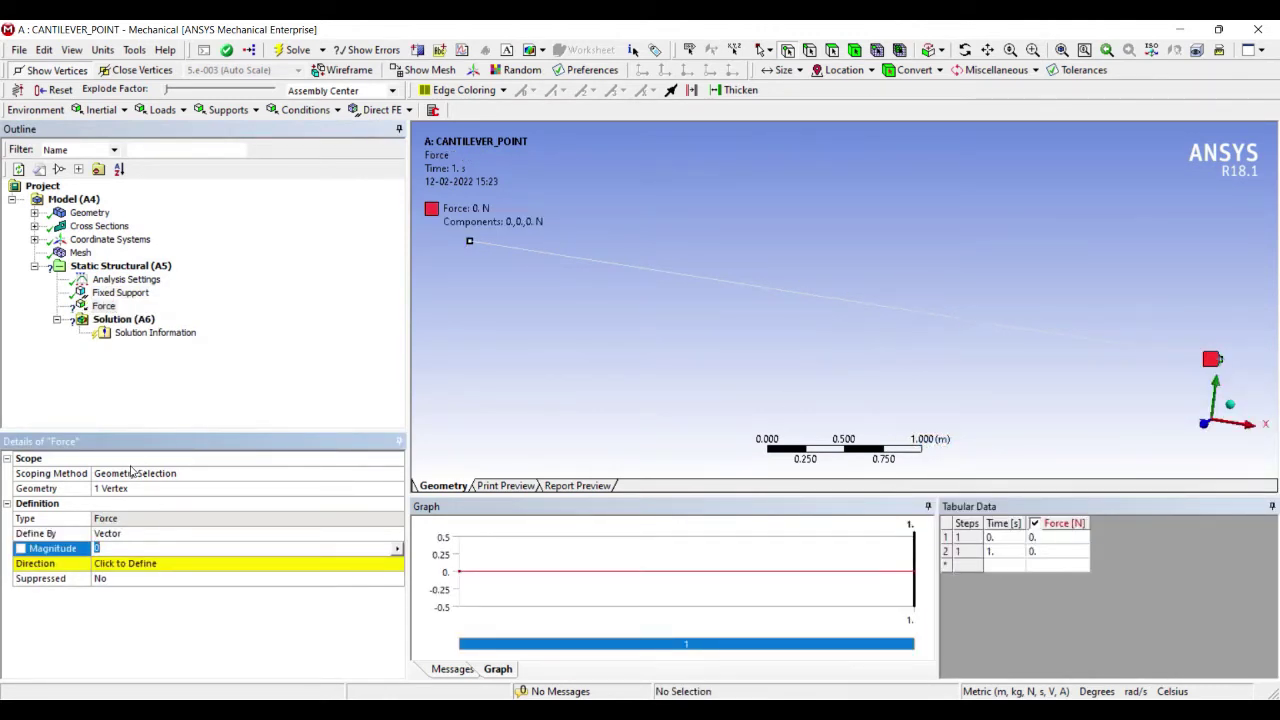
Step: Define the force by components, set its Z component to -300 N, and check the arrow's direction on the beam
{"action": "key", "text": "shift+Tab"}
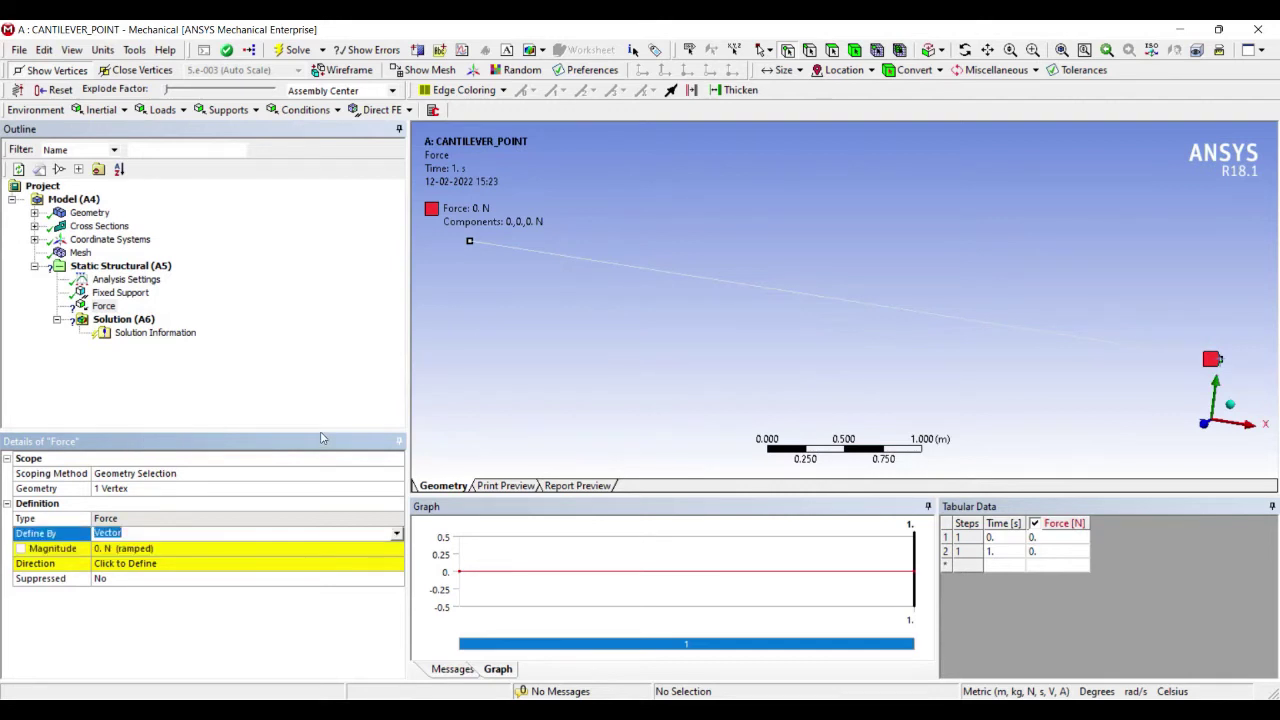
{"action": "key", "text": "alt+Down"}
{"action": "key", "text": "Up"}
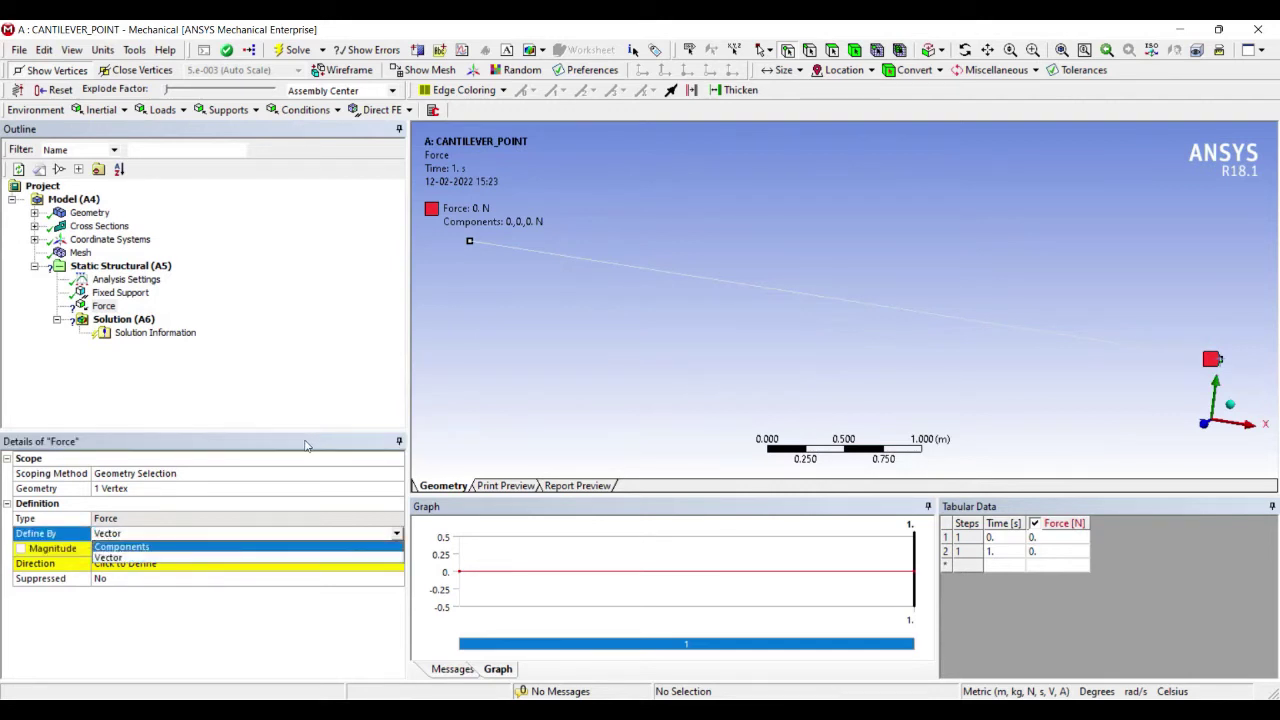
{"action": "key", "text": "Return"}
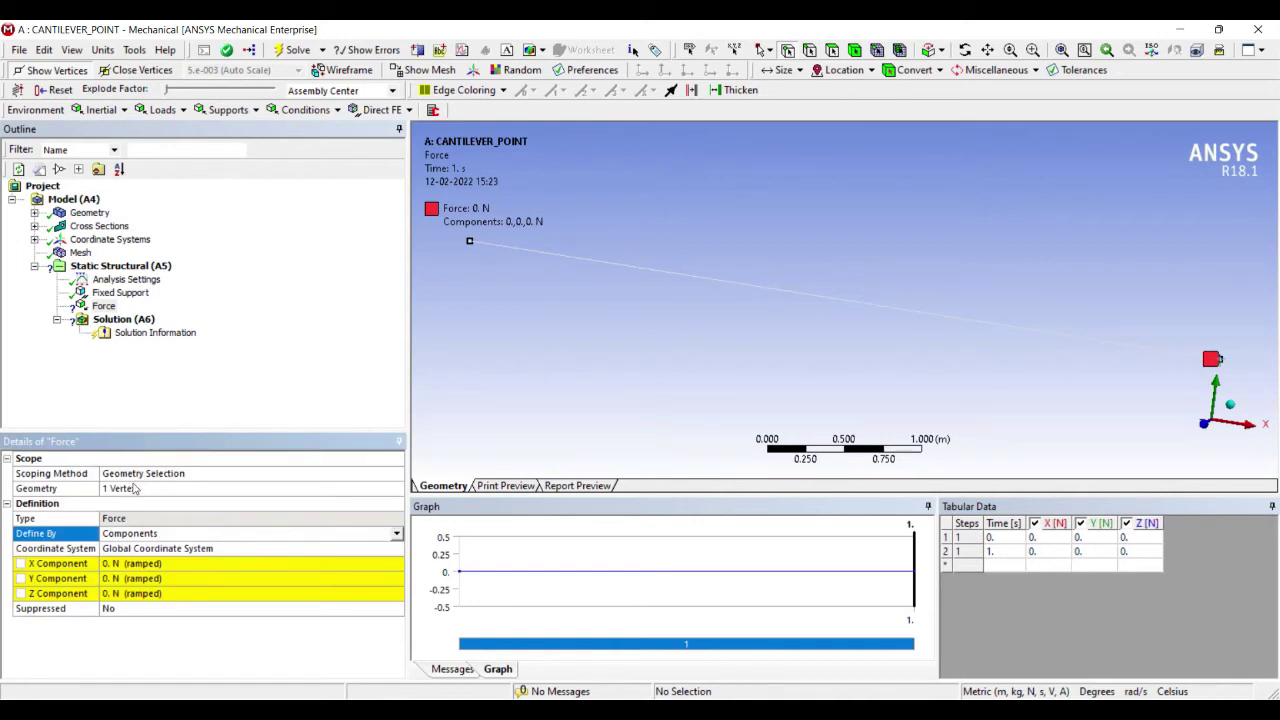
{"action": "left_click", "coordinate": [137, 593]}
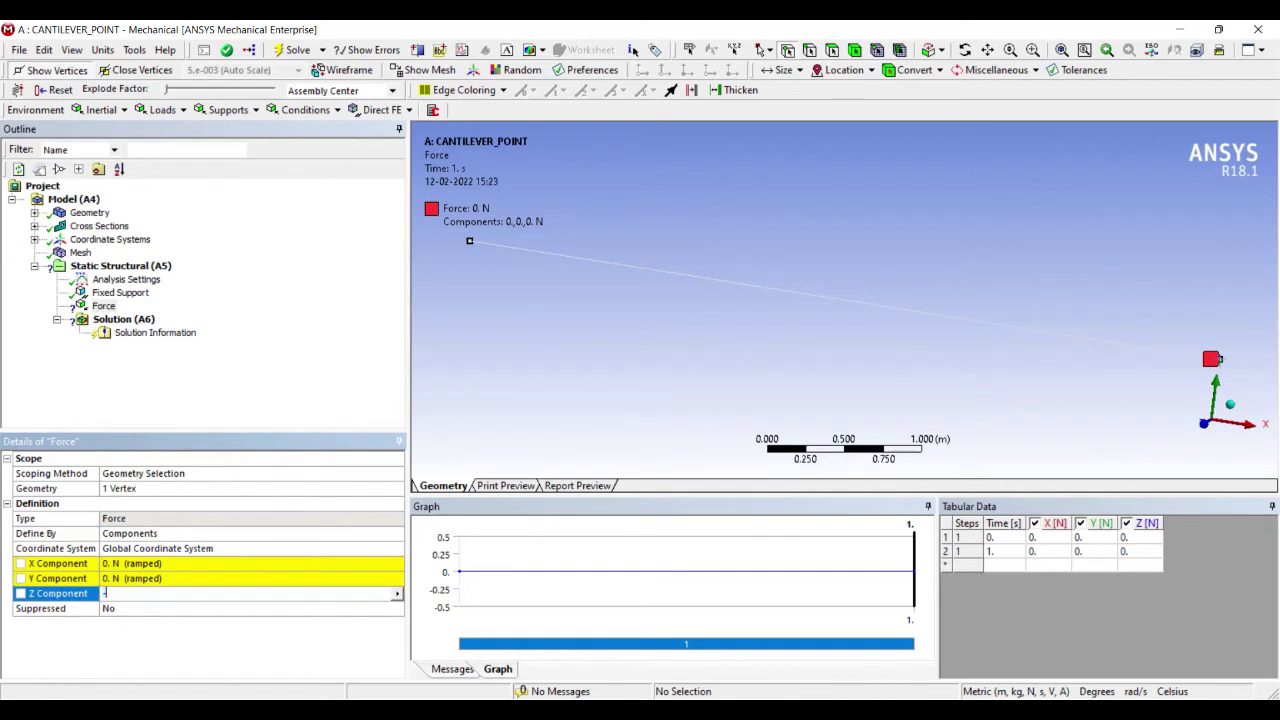
{"action": "key", "text": "Return"}
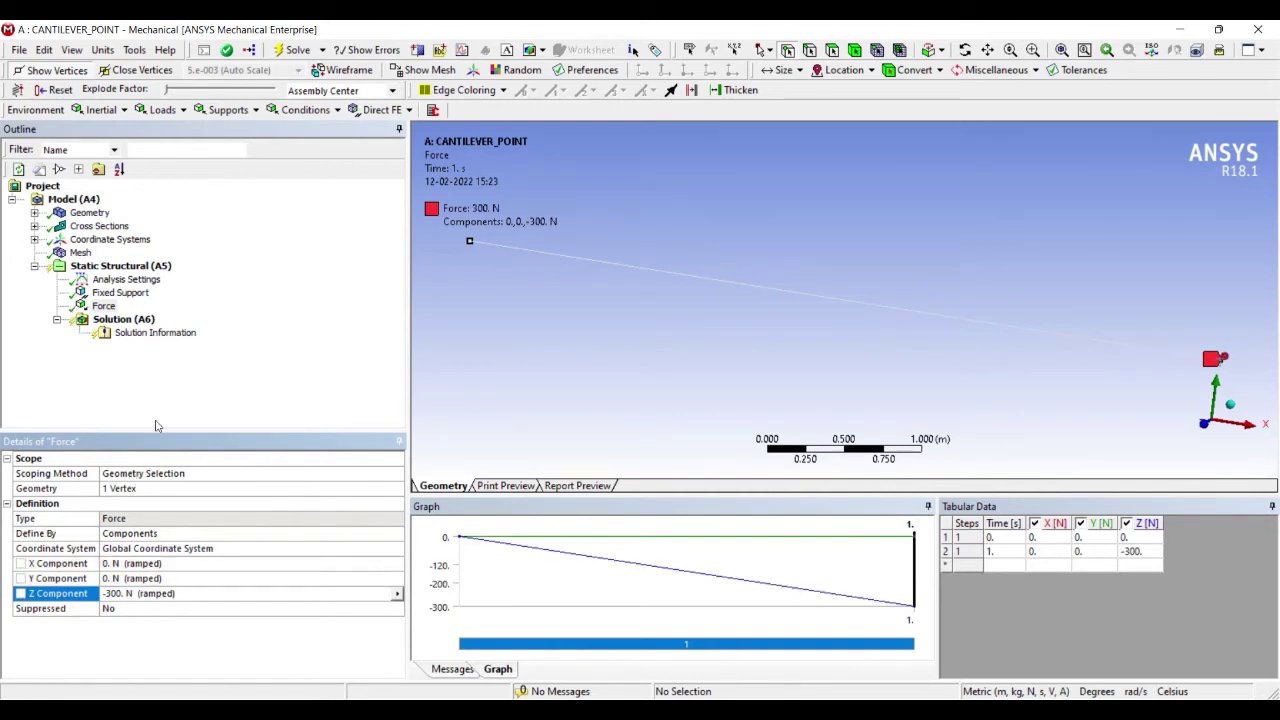
{"action": "middle_click_drag", "start_coordinate": [726, 301], "coordinate": [798, 244]}
{"action": "mouse_move", "coordinate": [742, 285]}
{"action": "middle_mouse_down"}
{"action": "mouse_move", "coordinate": [698, 270]}
{"action": "mouse_move", "coordinate": [705, 290]}
{"action": "middle_mouse_up"}
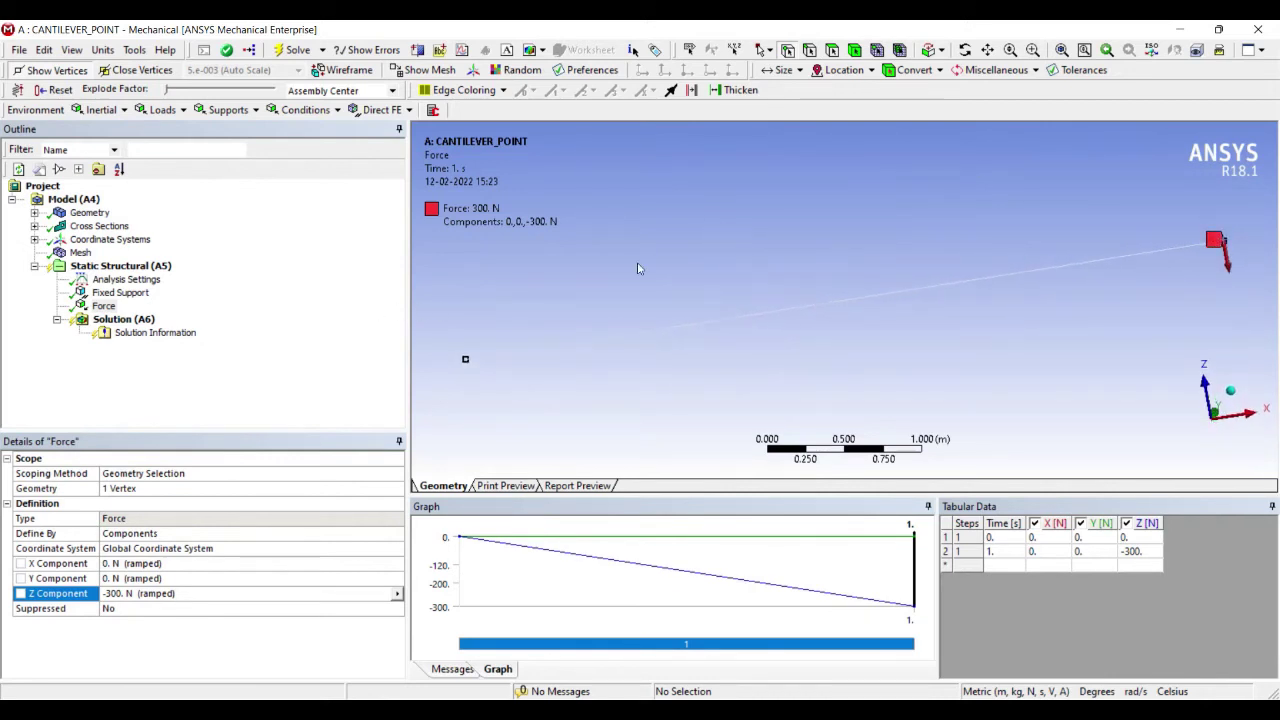
Step: Add a Directional Deformation result to the solution with its orientation set to the Z Axis
{"action": "left_click", "coordinate": [123, 319]}
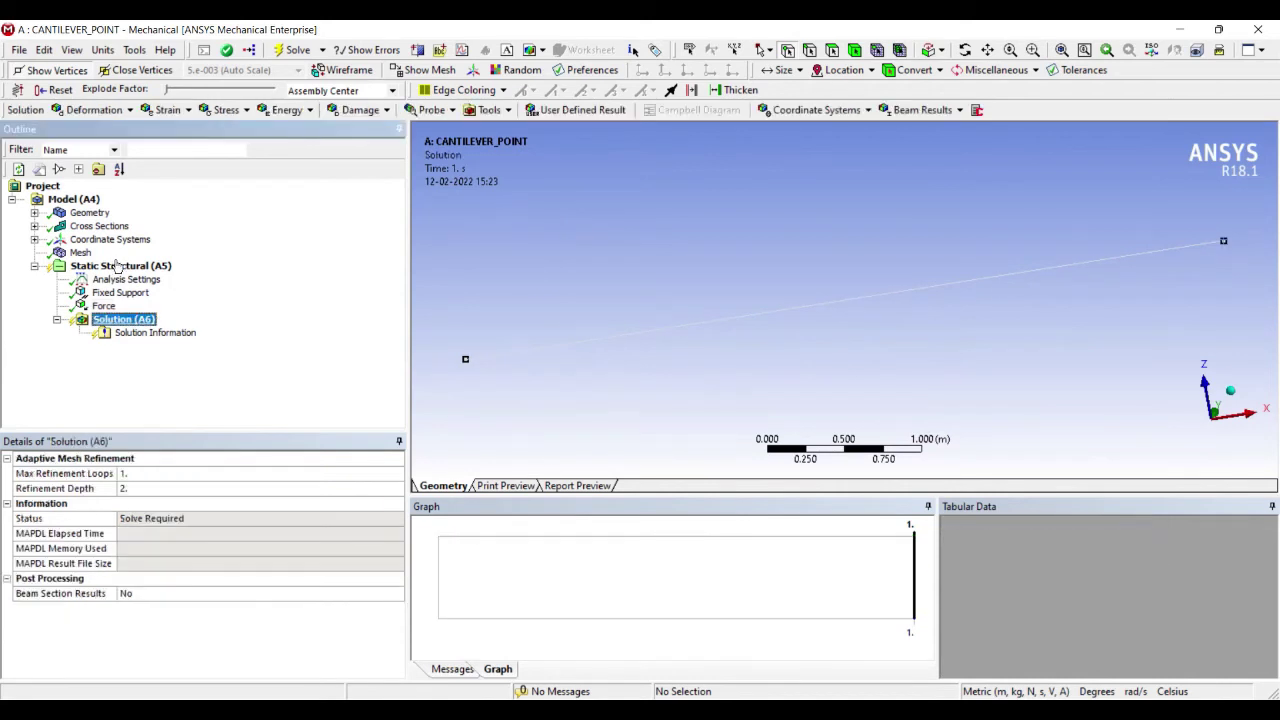
{"action": "right_click", "coordinate": [146, 319]}
{"action": "mouse_move", "coordinate": [172, 330]}
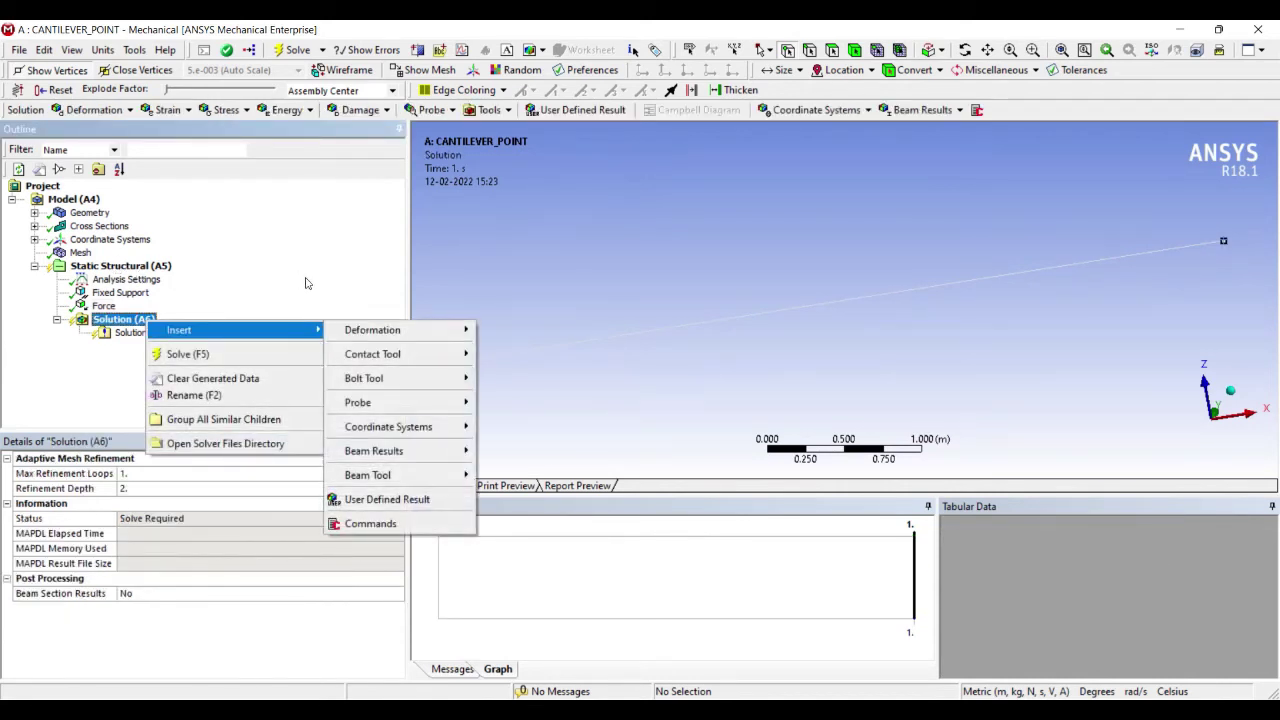
{"action": "mouse_move", "coordinate": [380, 330]}
{"action": "left_click", "coordinate": [515, 346]}
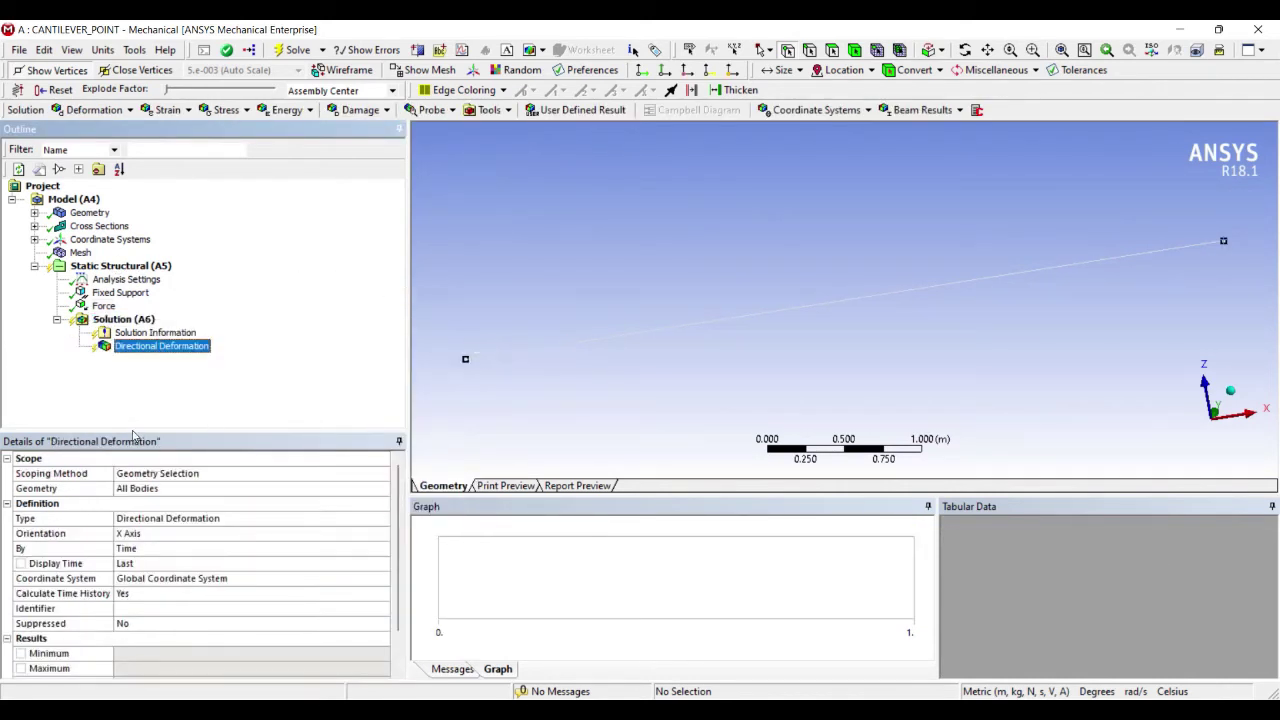
{"action": "left_click", "coordinate": [382, 533]}
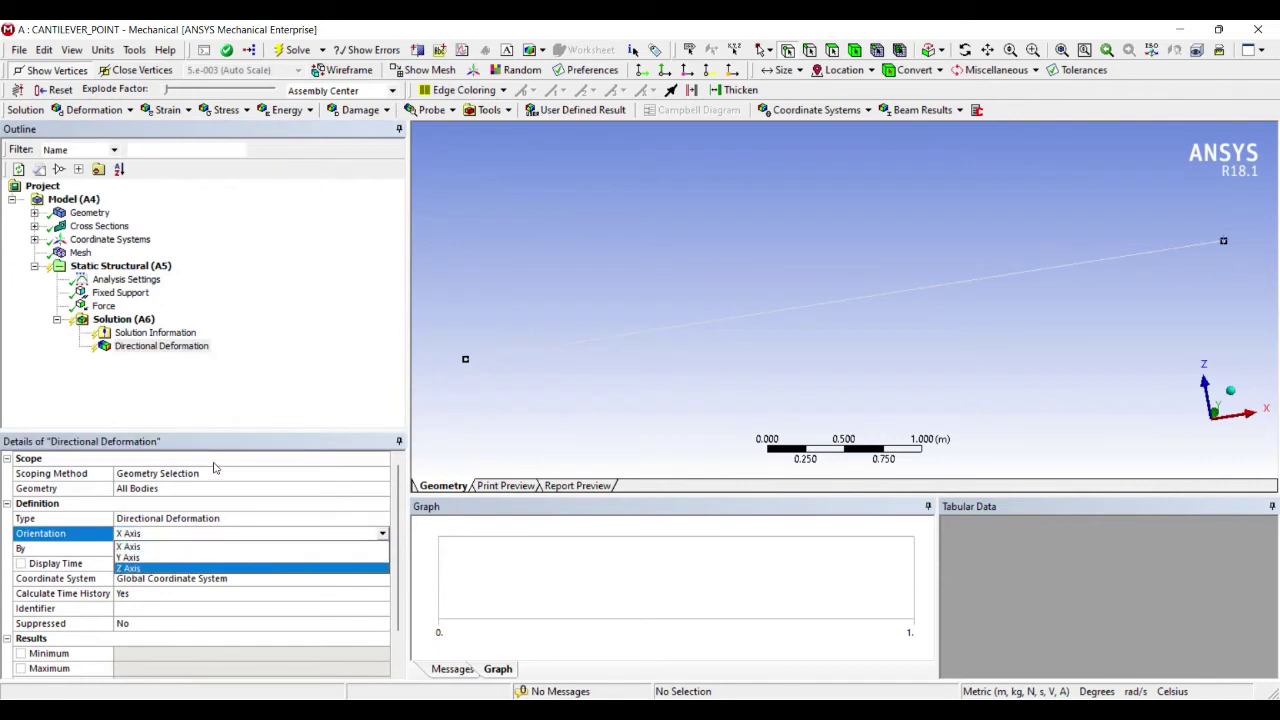
{"action": "left_click", "coordinate": [264, 570]}
Step: Add a Force Reaction probe to the solution, using Fixed Support as its boundary condition
{"action": "right_click", "coordinate": [135, 319]}
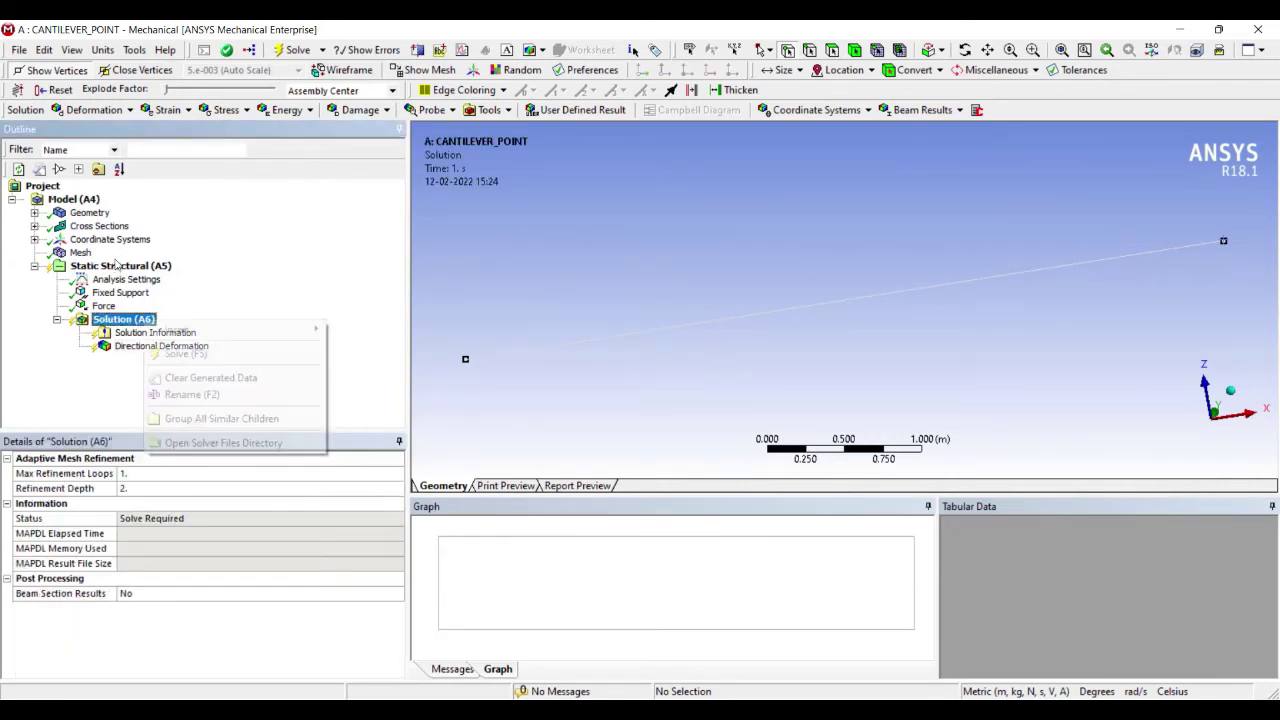
{"action": "key", "text": "Down"}
{"action": "key", "text": "Down"}
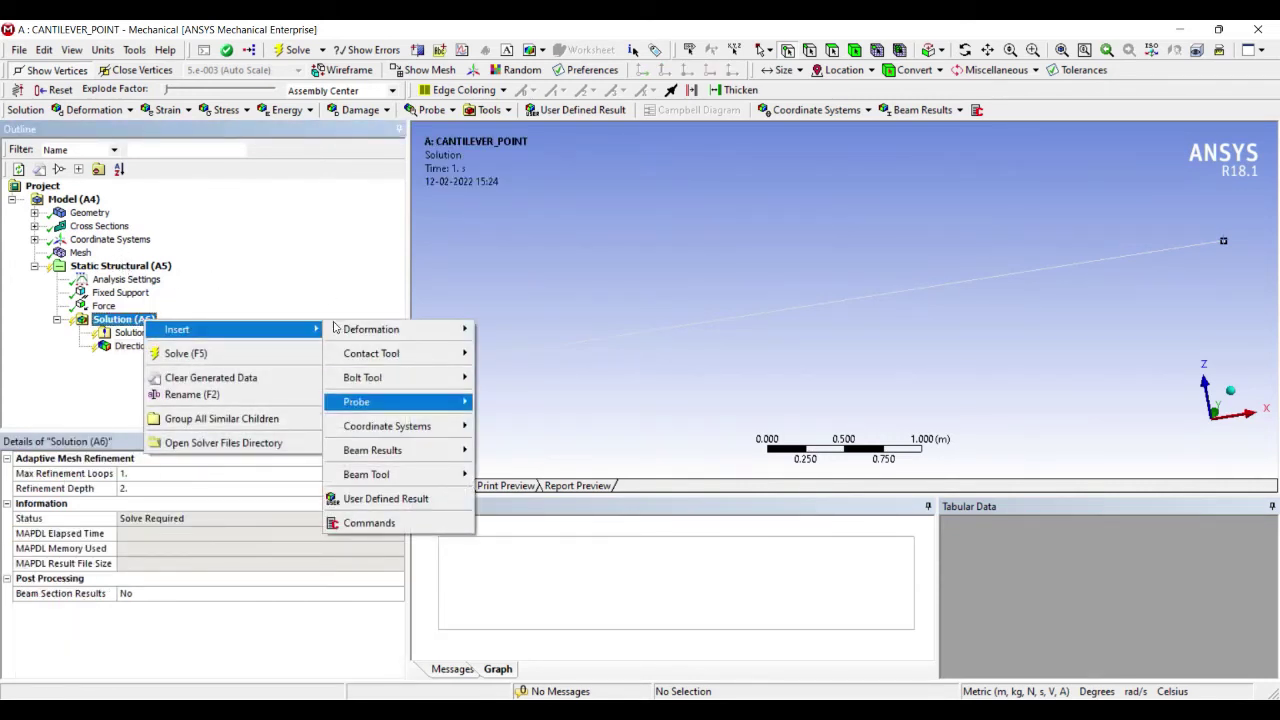
{"action": "key", "text": "Right"}
{"action": "key", "text": "Down"}
{"action": "key", "text": "Down"}
{"action": "key", "text": "Down"}
{"action": "key", "text": "Down"}
{"action": "key", "text": "Down"}
{"action": "key", "text": "Return"}
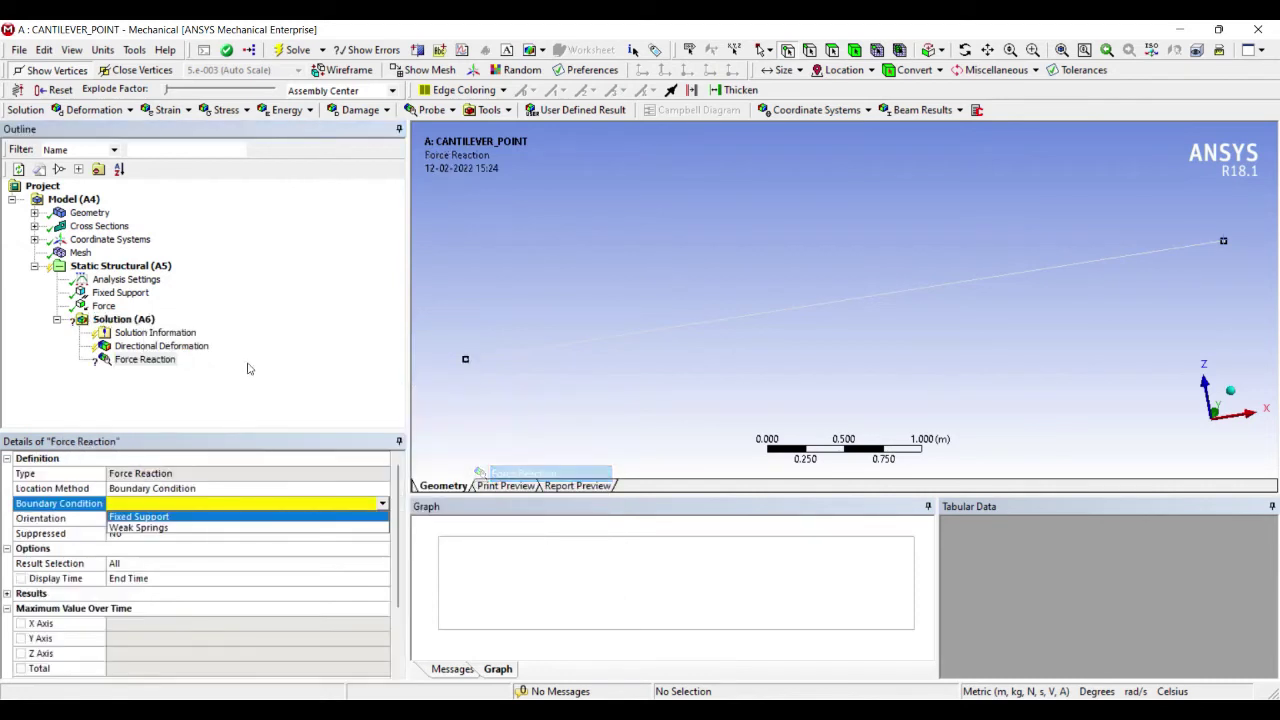
{"action": "key", "text": "alt+Down"}
{"action": "left_click", "coordinate": [170, 516]}
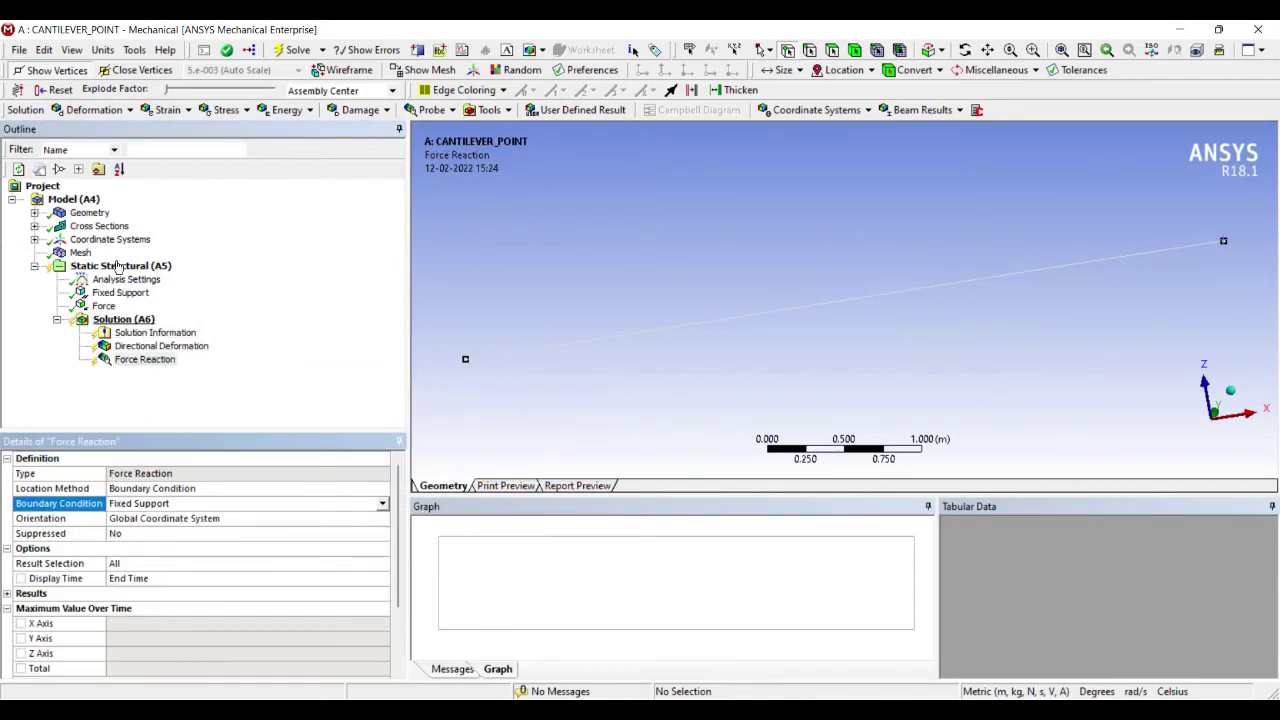
Step: Insert a Beam Tool into the solution for all line bodies
{"action": "right_click", "coordinate": [146, 319]}
{"action": "key", "text": "Right"}
{"action": "key", "text": "Down"}
{"action": "key", "text": "Down"}
{"action": "key", "text": "Down"}
{"action": "key", "text": "Down"}
{"action": "key", "text": "Down"}
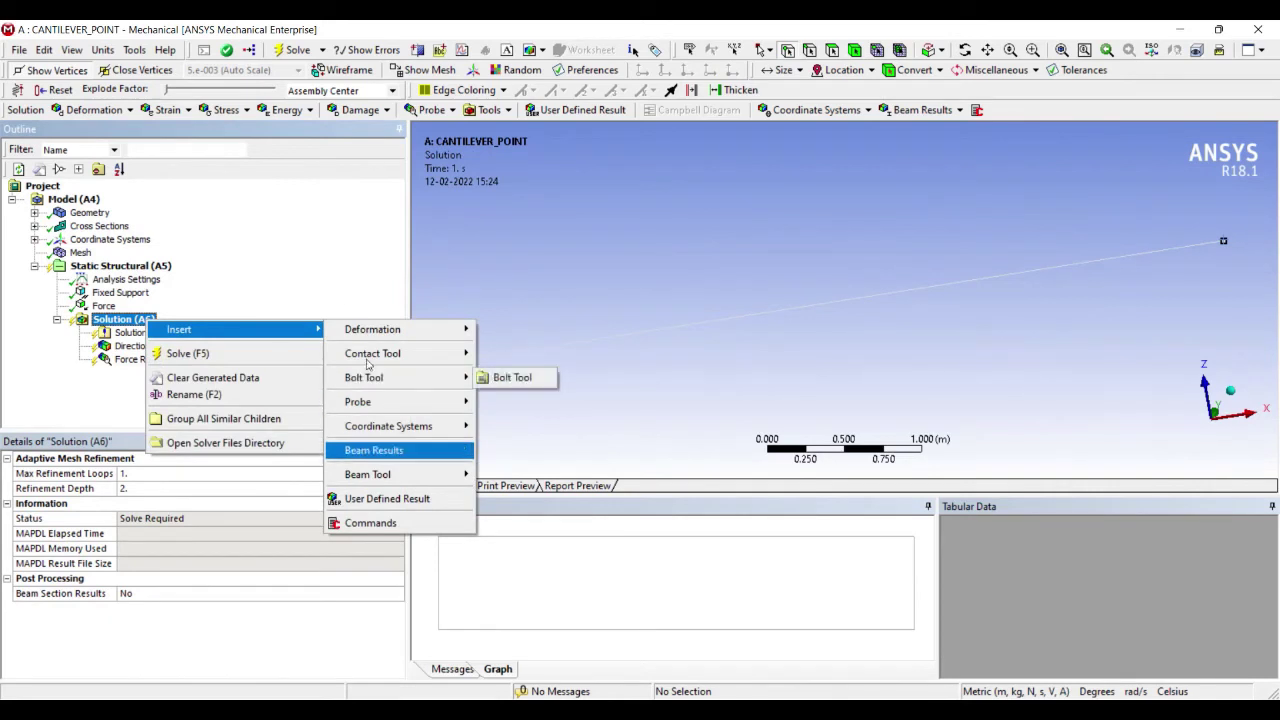
{"action": "key", "text": "Down"}
{"action": "key", "text": "Right"}
{"action": "key", "text": "Return"}
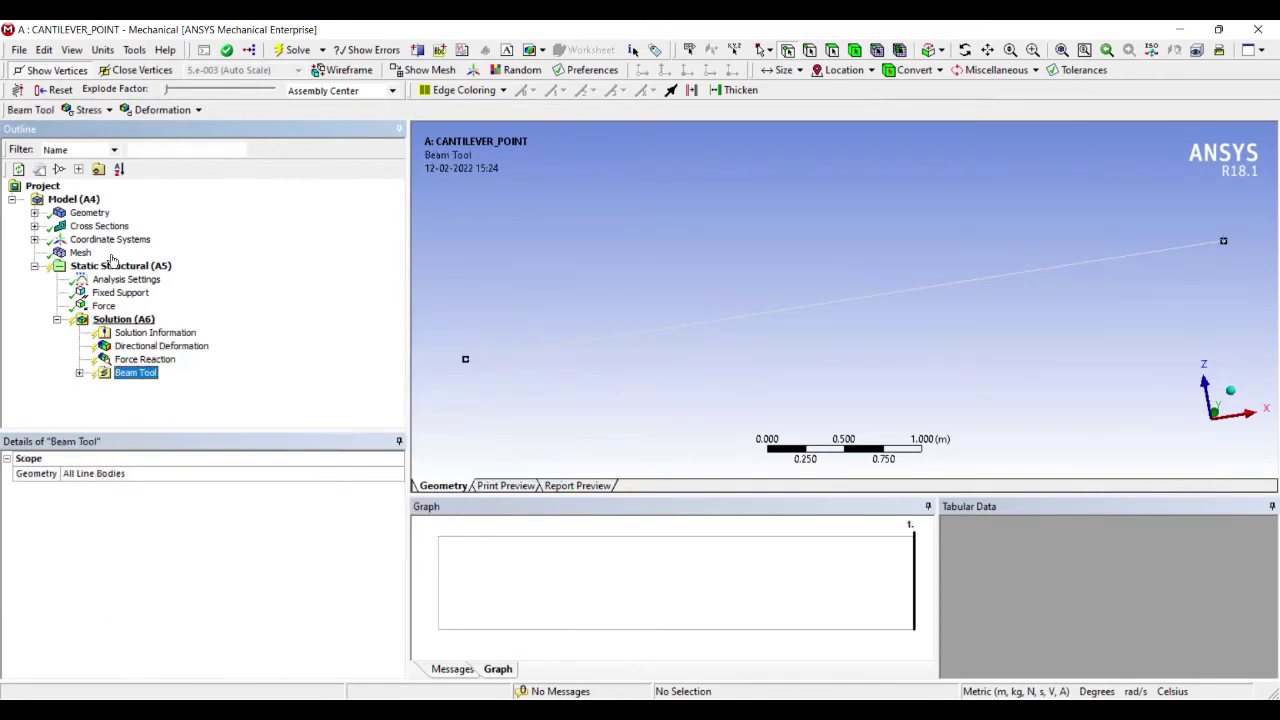
Step: Solve the static structural analysis
{"action": "key", "text": "Left"}
{"action": "left_click", "coordinate": [294, 50]}
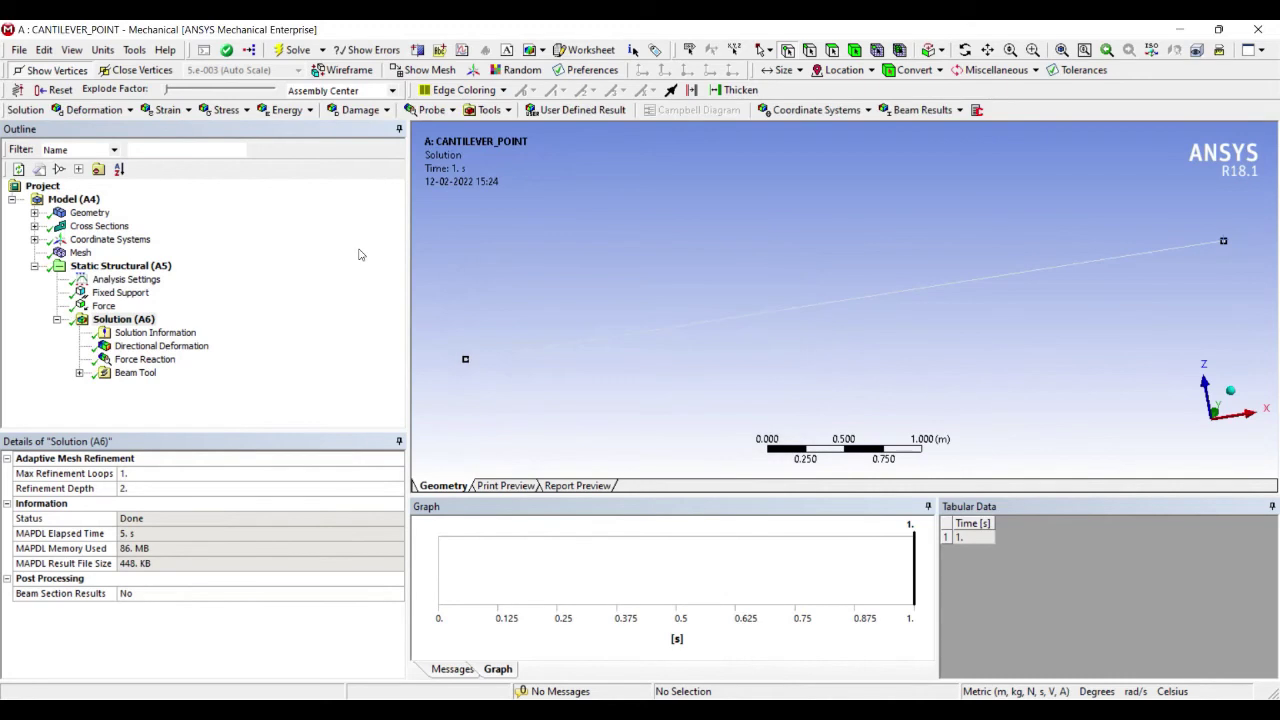
Step: Examine the Z-axis directional deformation of the beam and play its animation briefly
{"action": "left_click", "coordinate": [155, 346]}
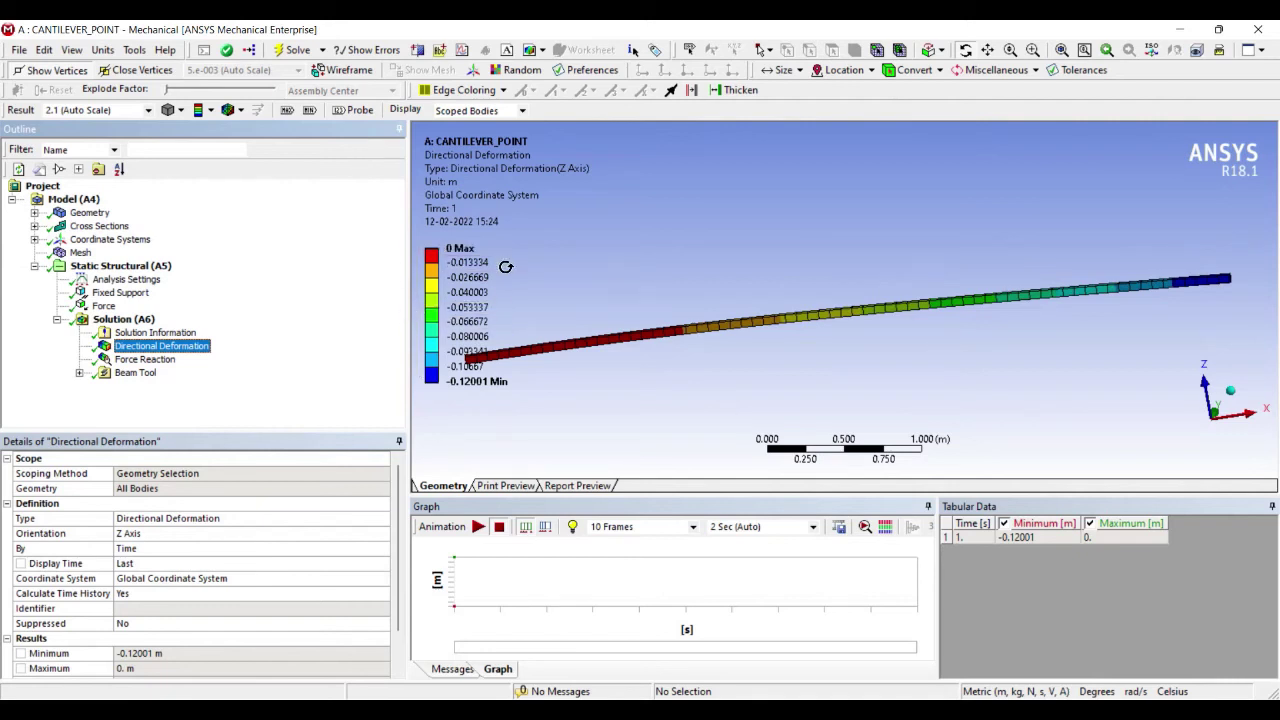
{"action": "scroll", "coordinate": [506, 266], "scroll_direction": "down", "scroll_amount": 1}
{"action": "left_click", "coordinate": [478, 526]}
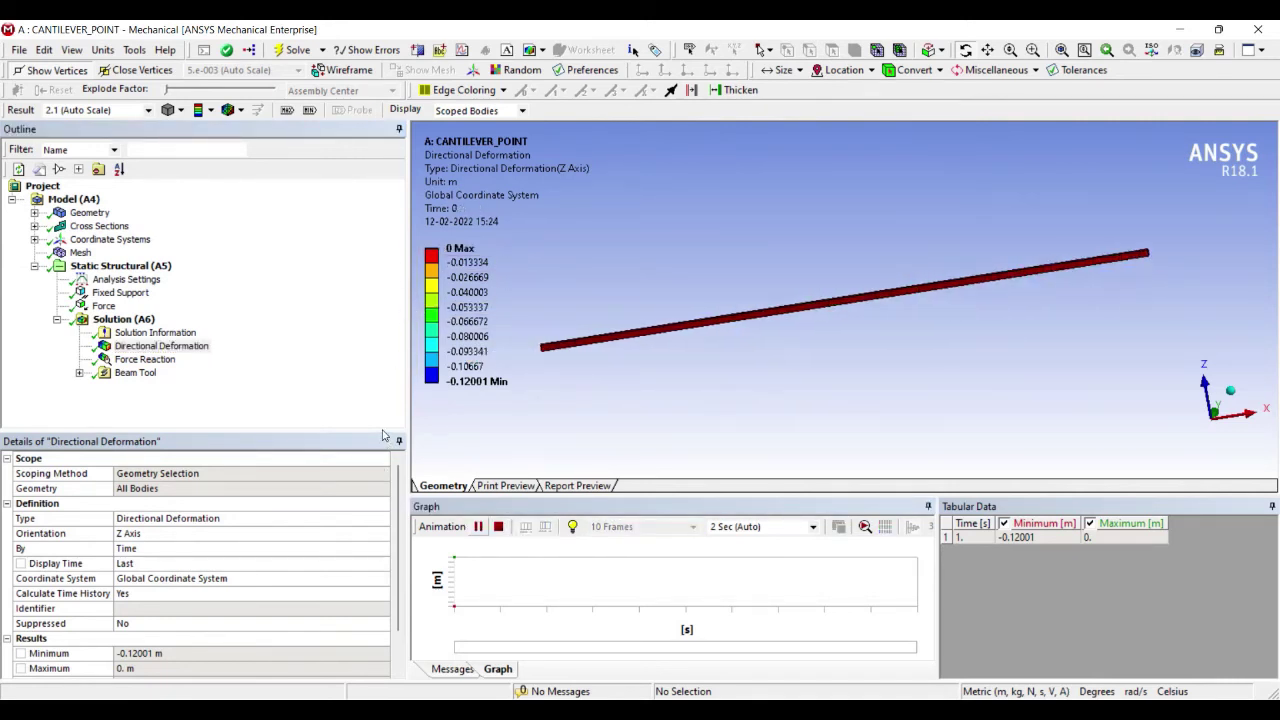
{"action": "left_click", "coordinate": [478, 526]}
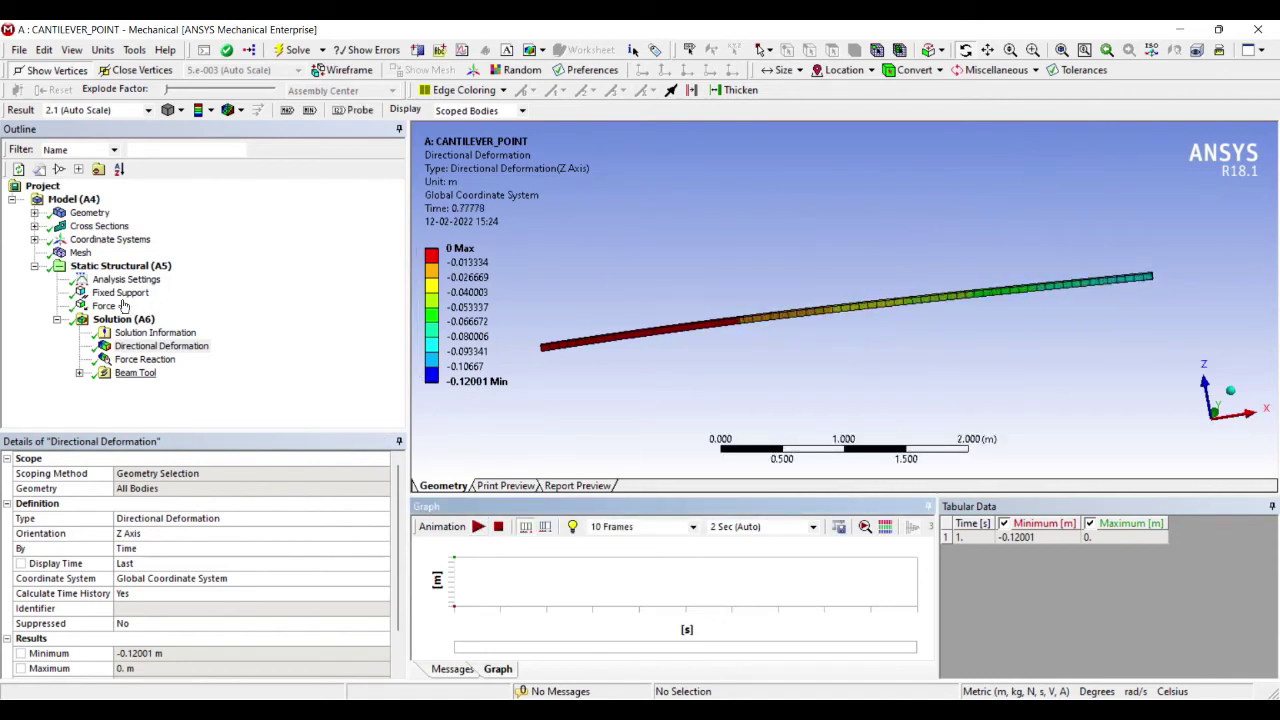
Step: Review the force reaction at the fixed support, including the Z and total values in the results table
{"action": "left_click", "coordinate": [145, 359]}
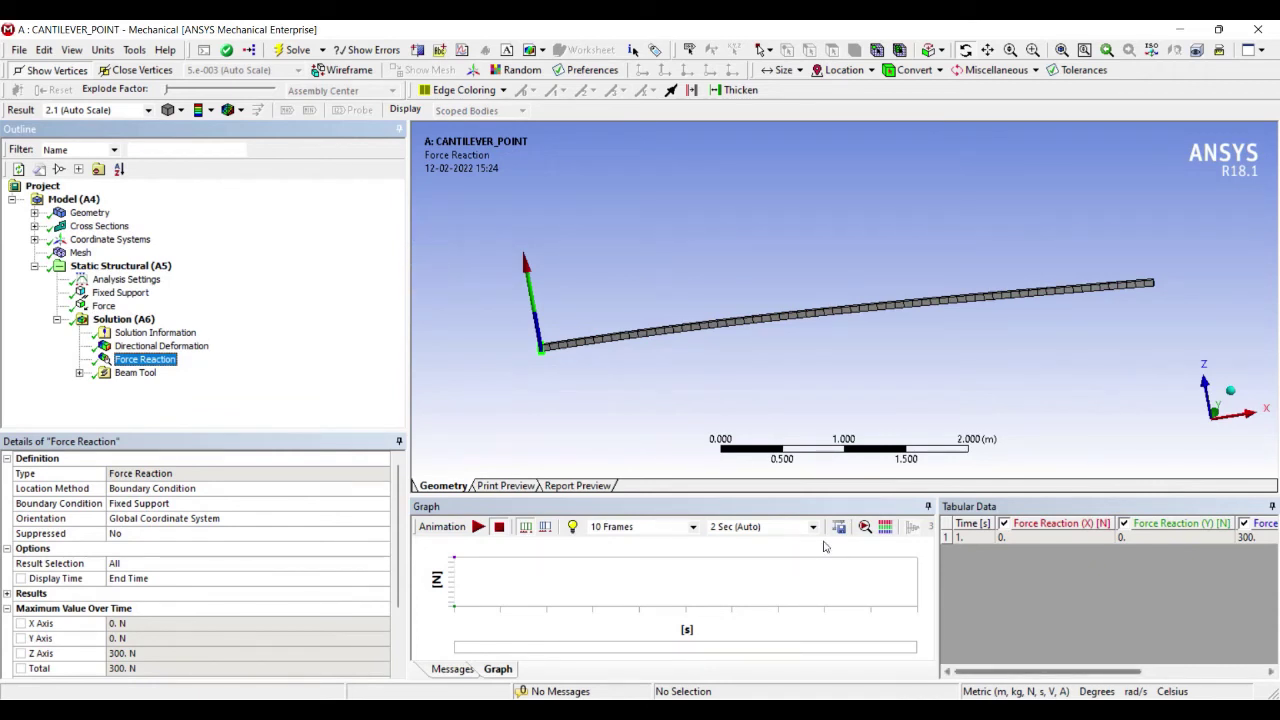
{"action": "left_click_drag", "start_coordinate": [1032, 671], "coordinate": [1160, 671]}
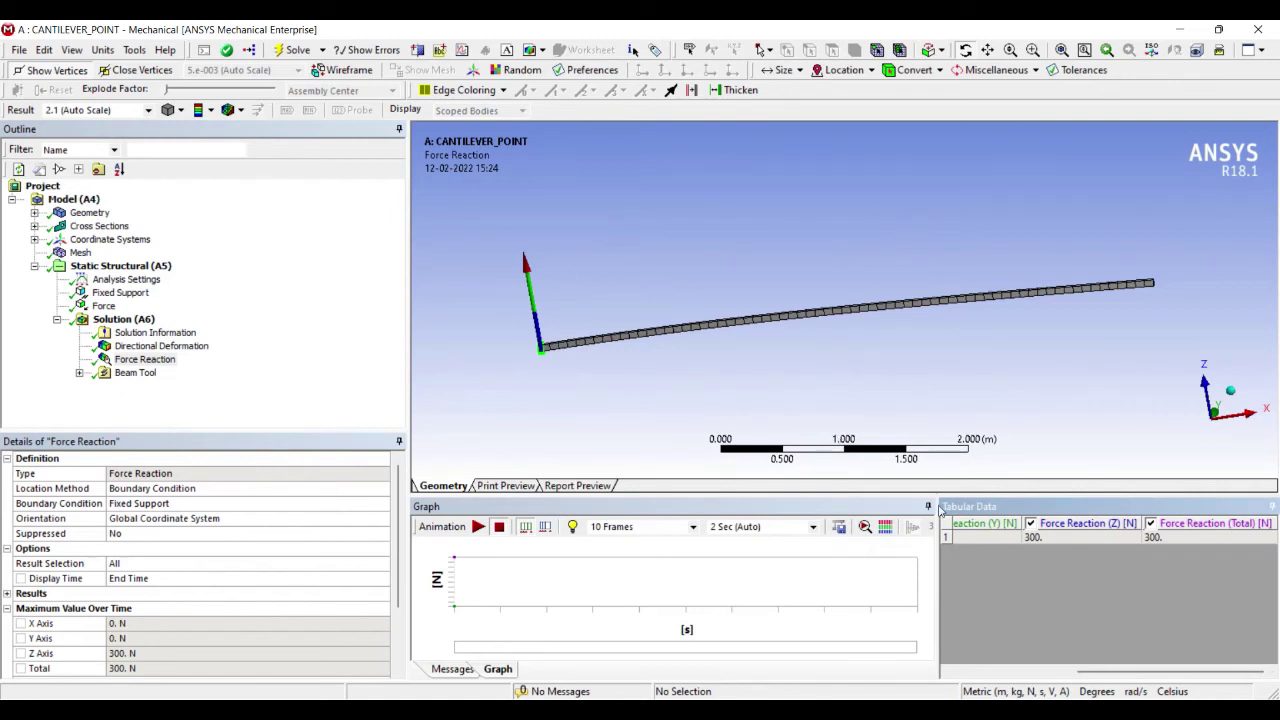
Step: Examine the Beam Tool's stress results, ending on the Maximum Combined Stress plot
{"action": "left_click", "coordinate": [79, 372]}
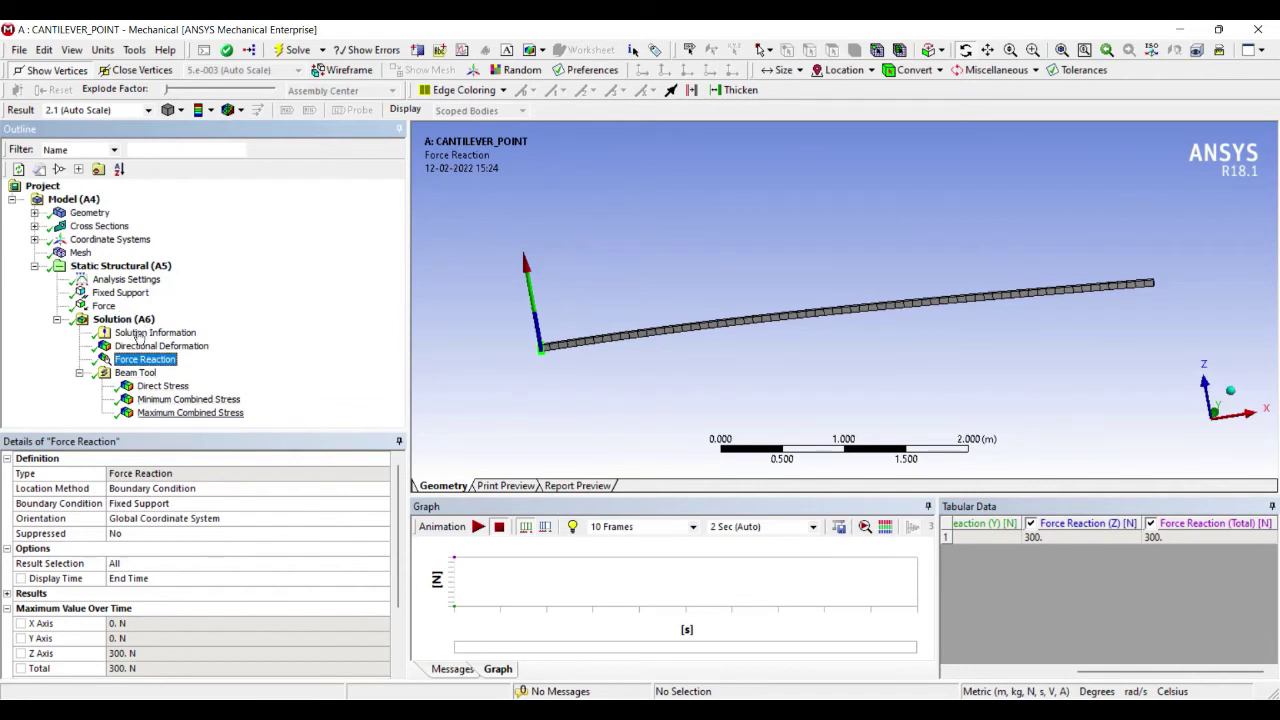
{"action": "left_click", "coordinate": [172, 412]}
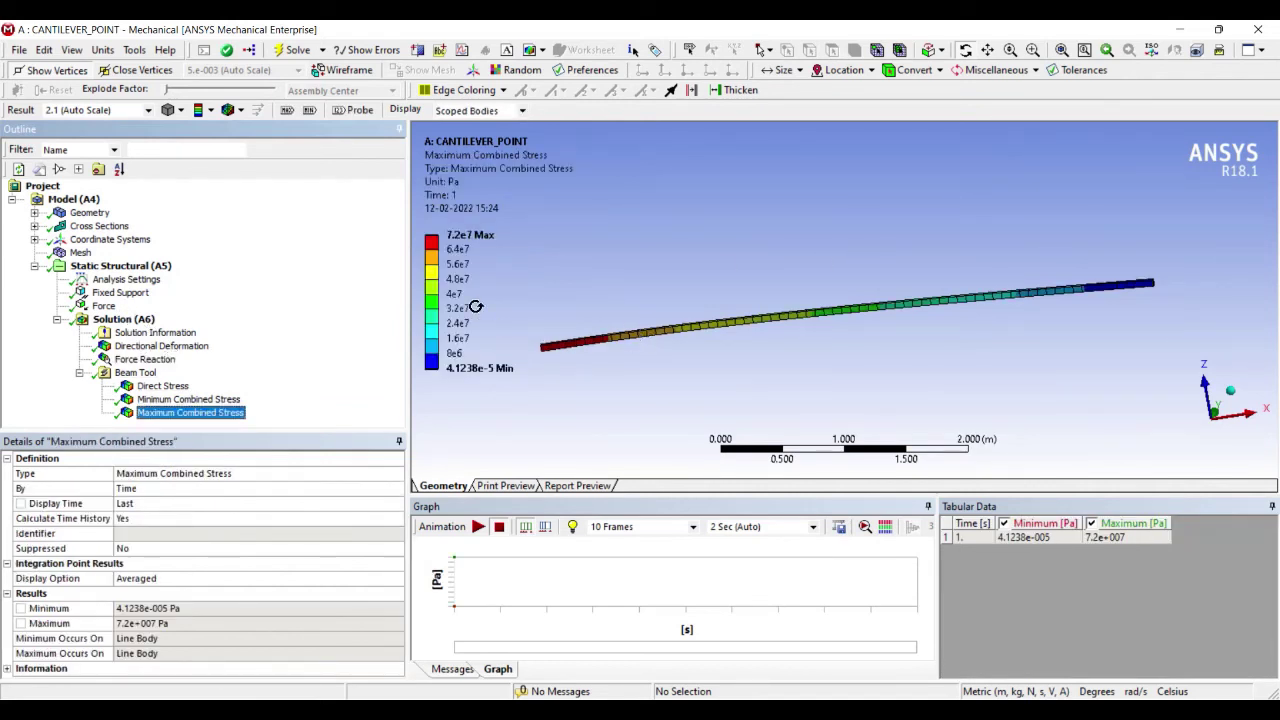
{"action": "key", "text": "Up"}
{"action": "key", "text": "Up"}
{"action": "key", "text": "Down"}
{"action": "key", "text": "Down"}
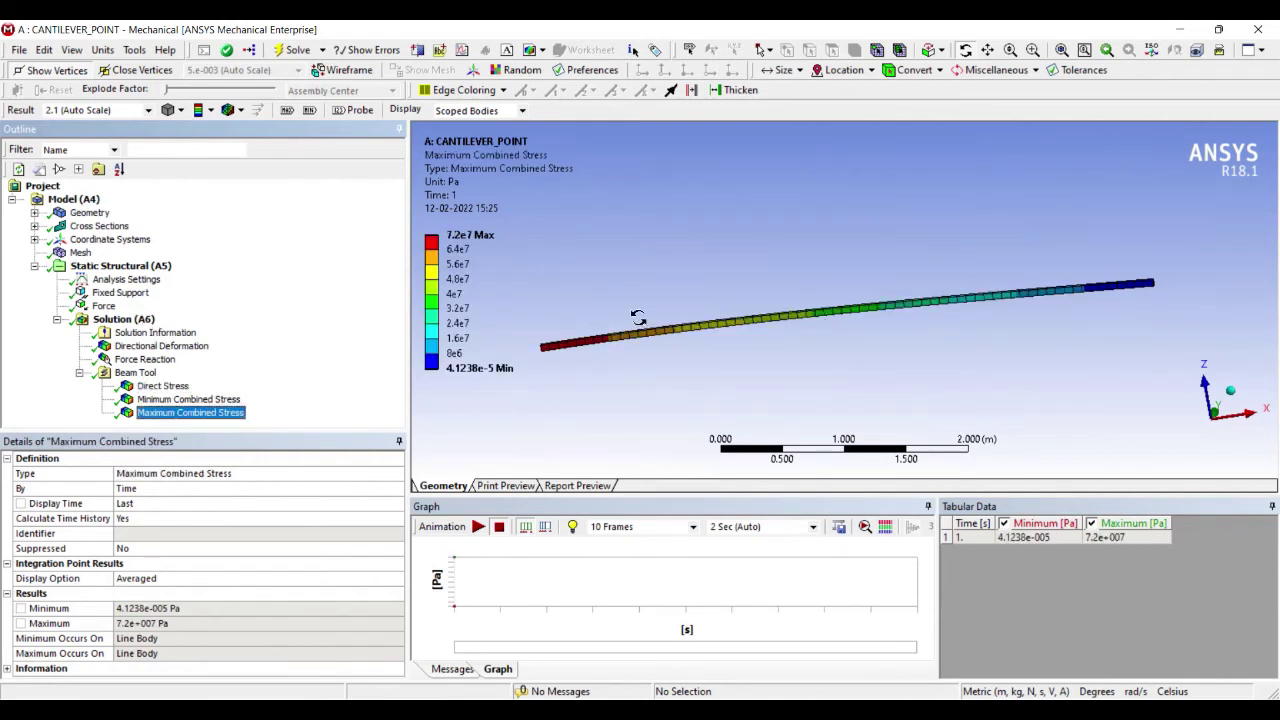